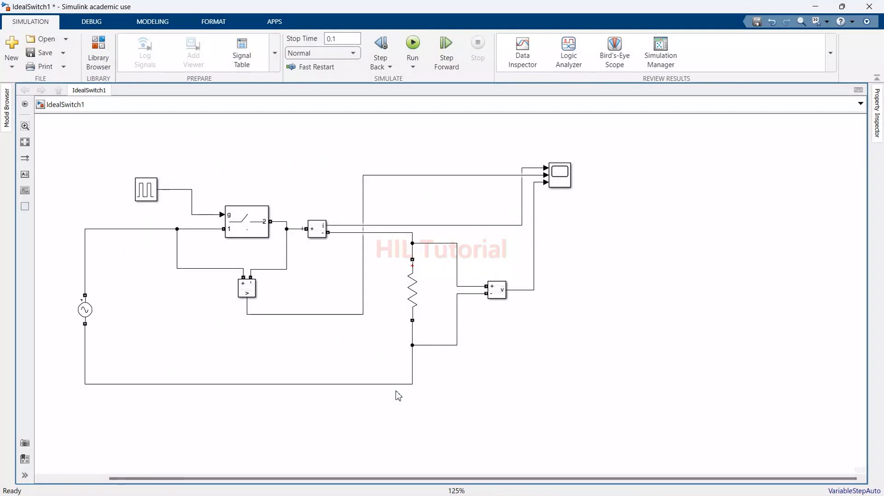
- Show the blocks of the Simscape Electrical Specialized Power Systems Power Electronics library in the library browser
mouse_move(606, 483)
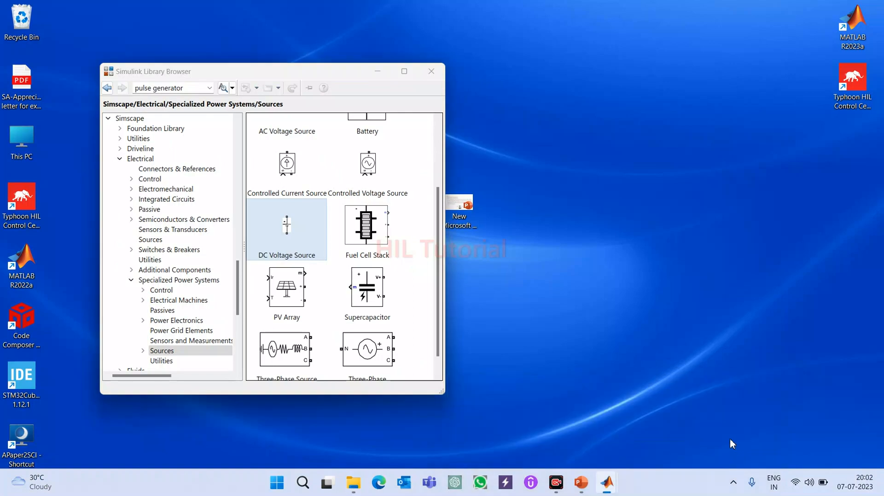
left_click(731, 440)
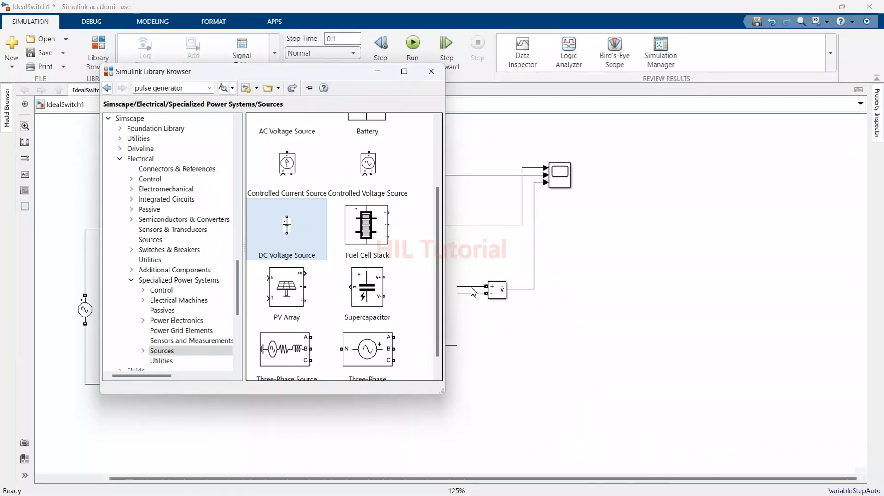
left_click_drag(313, 77, 242, 91)
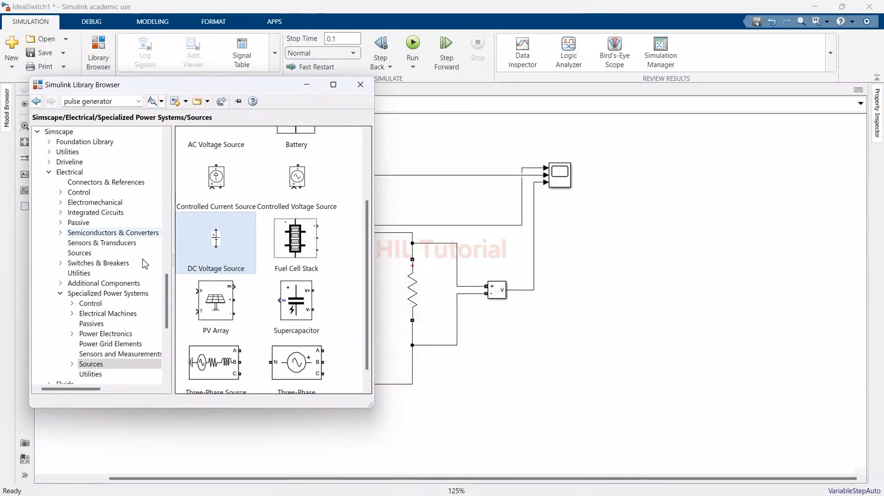
scroll(131, 335, "down", 3)
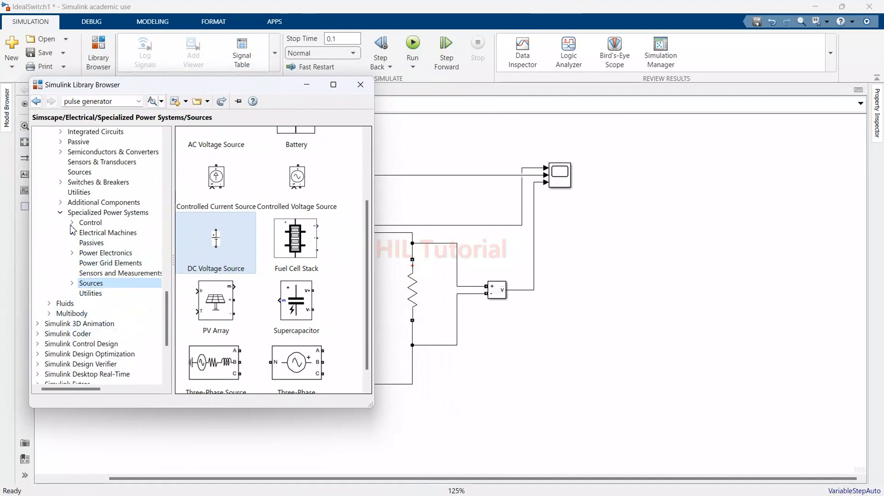
left_click(84, 215)
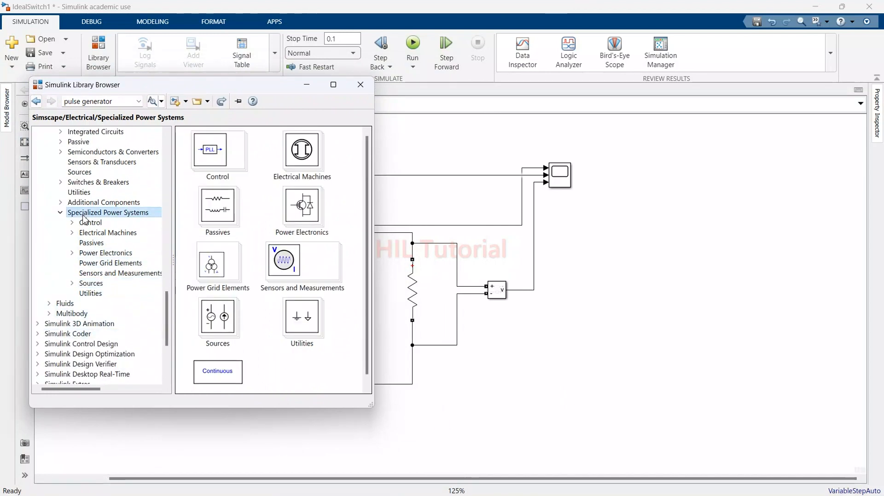
left_click(74, 255)
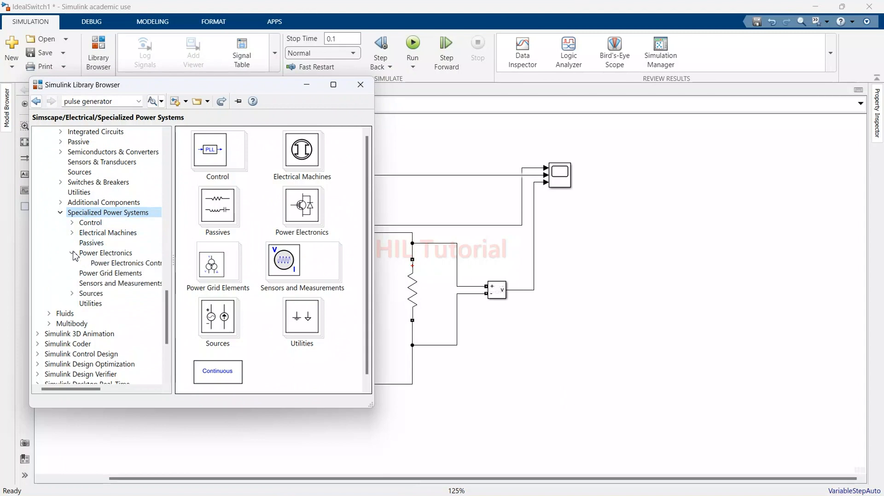
left_click(104, 266)
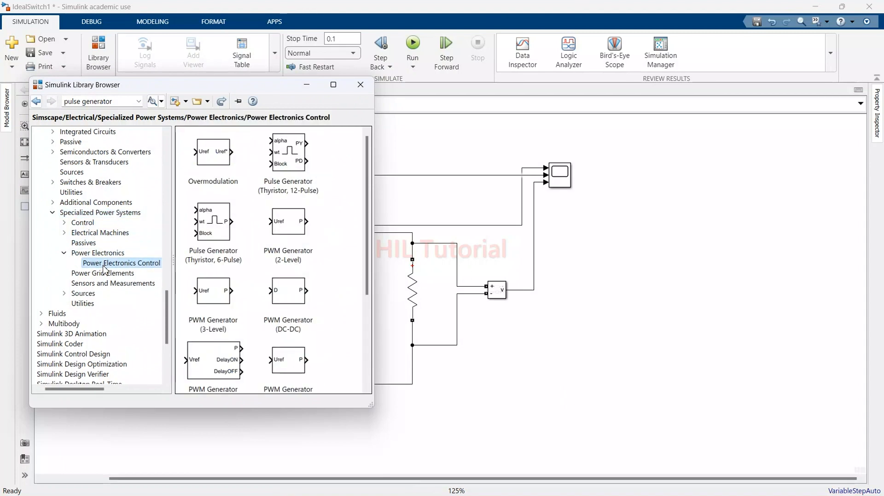
left_click(80, 256)
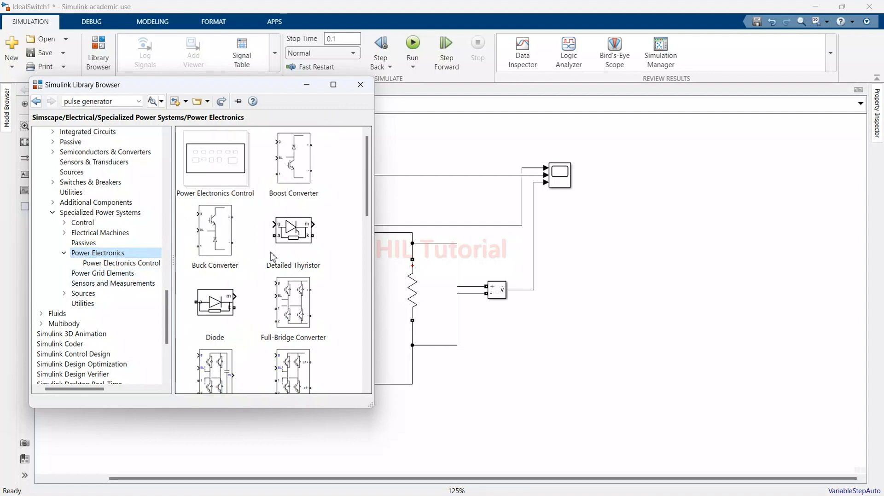
- Add a Diode block to the IdealSwitch1 model and place it in the empty area beyond the scope
left_click(294, 236)
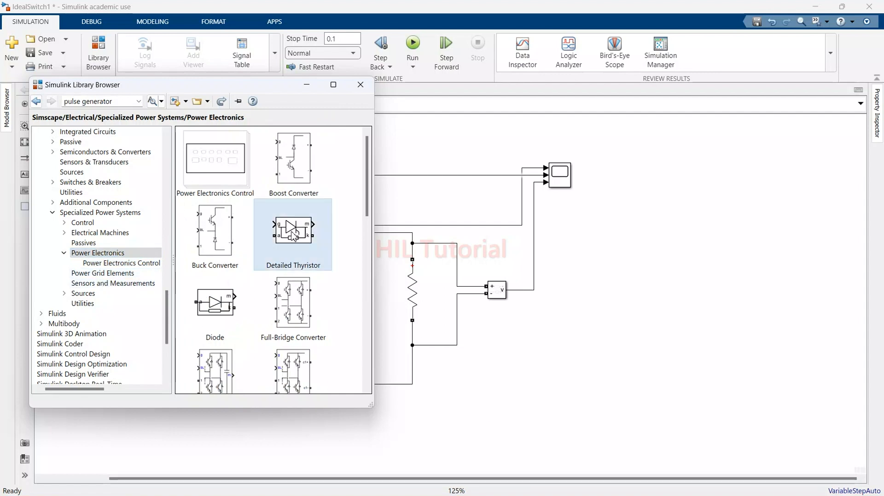
left_click(215, 308)
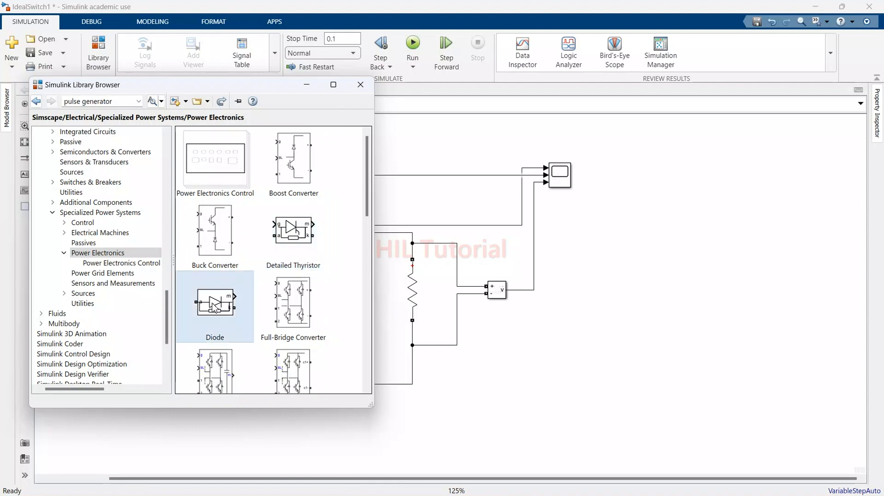
right_click(215, 308)
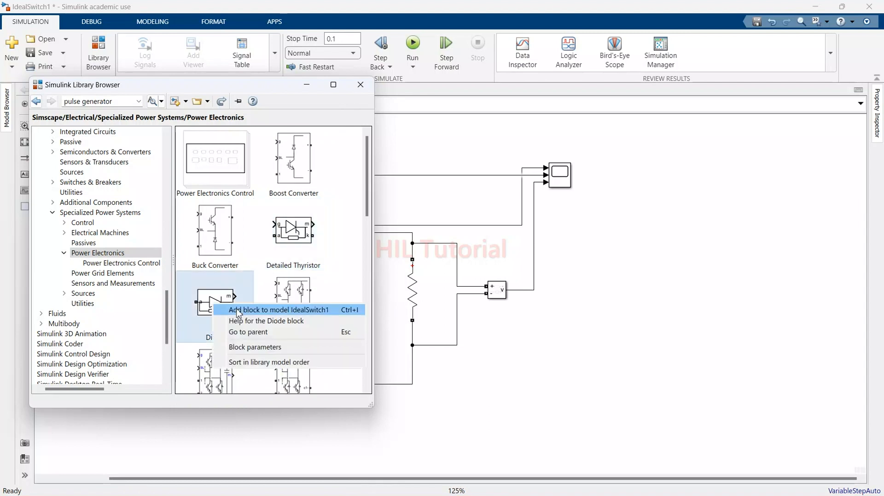
left_click(253, 313)
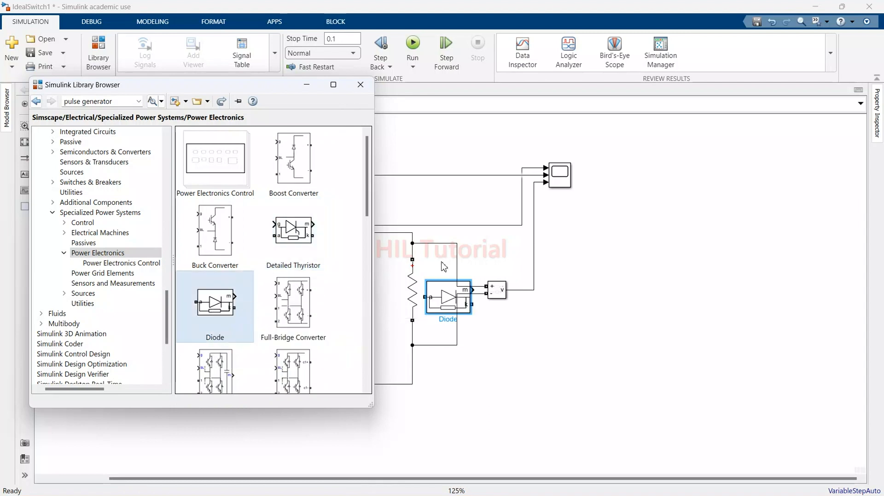
left_click_drag(446, 307, 673, 225)
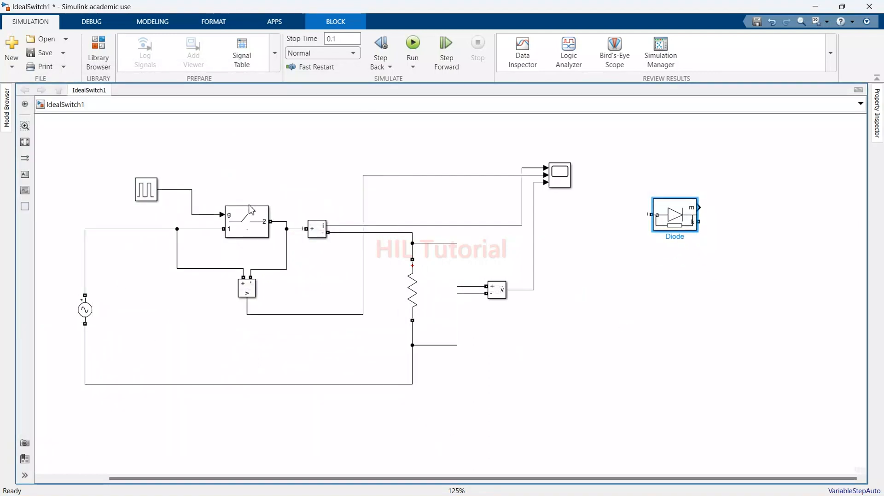
- Delete the Ideal Switch block and move the Diode just above the gap in the circuit
left_click(247, 230)
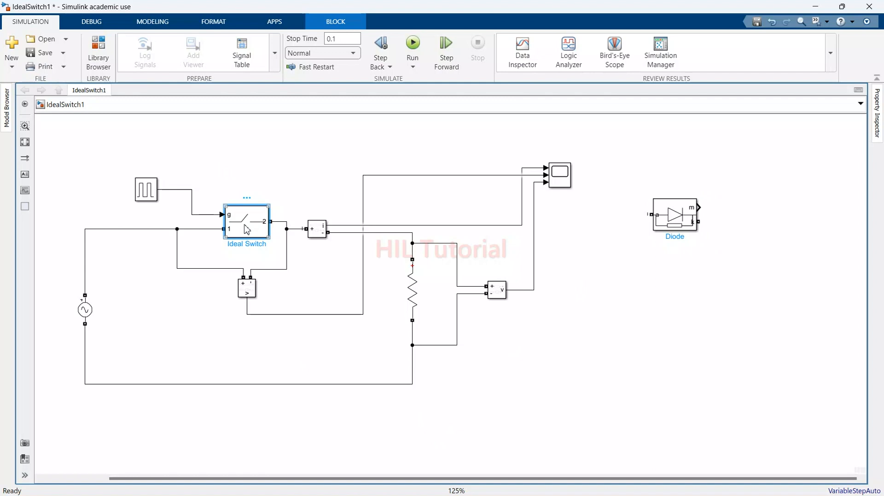
key("Delete")
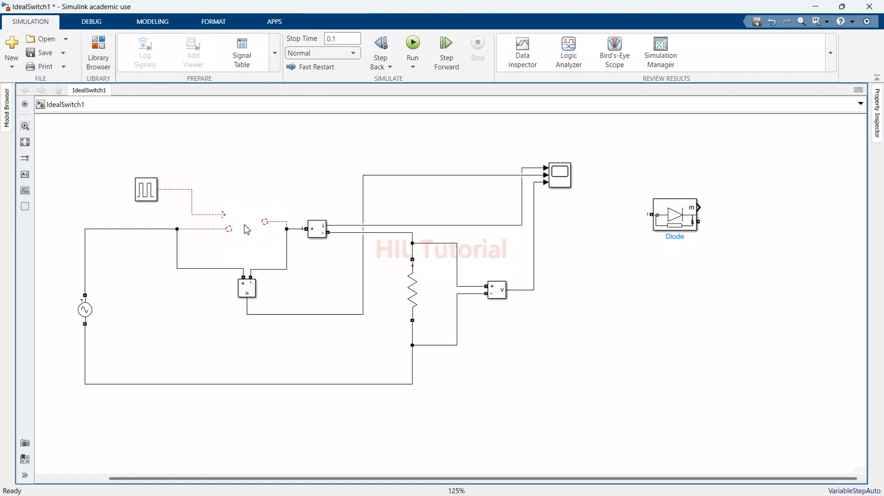
left_click(678, 216)
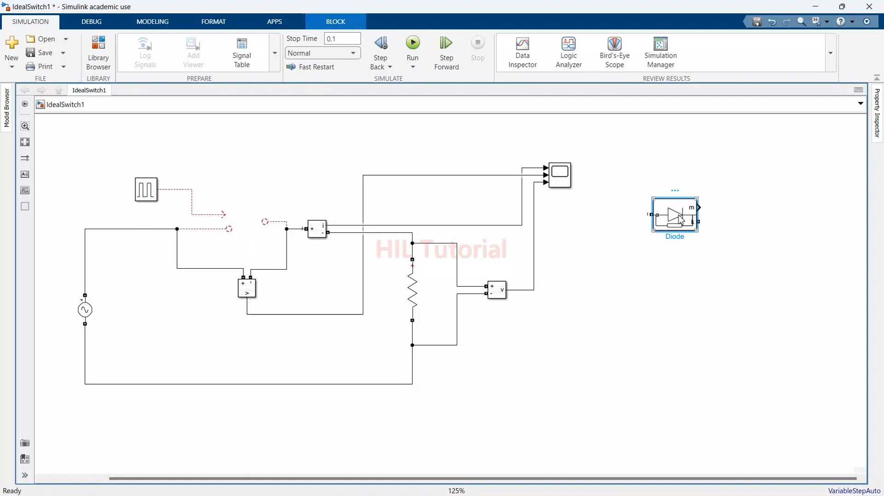
left_click_drag(679, 217, 264, 159)
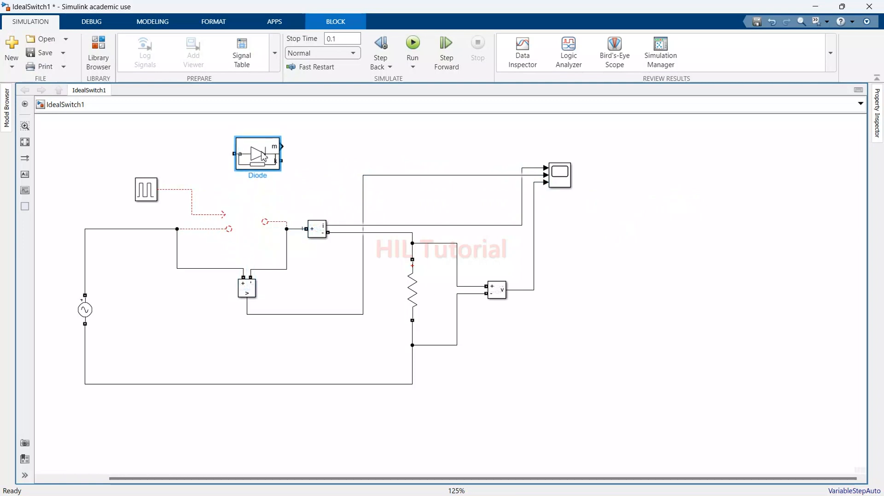
- Delete the Pulse Generator block together with its unconnected gate signal line
left_click(130, 169)
left_click_drag(130, 169, 203, 216)
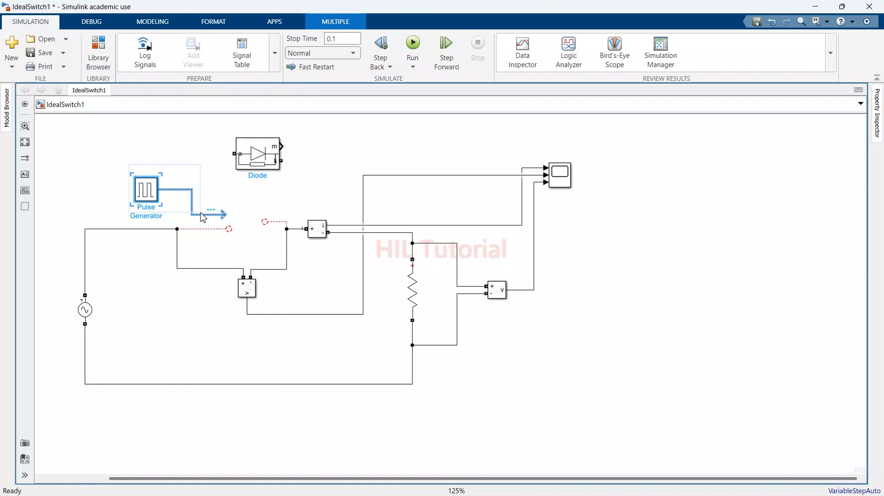
key("Delete")
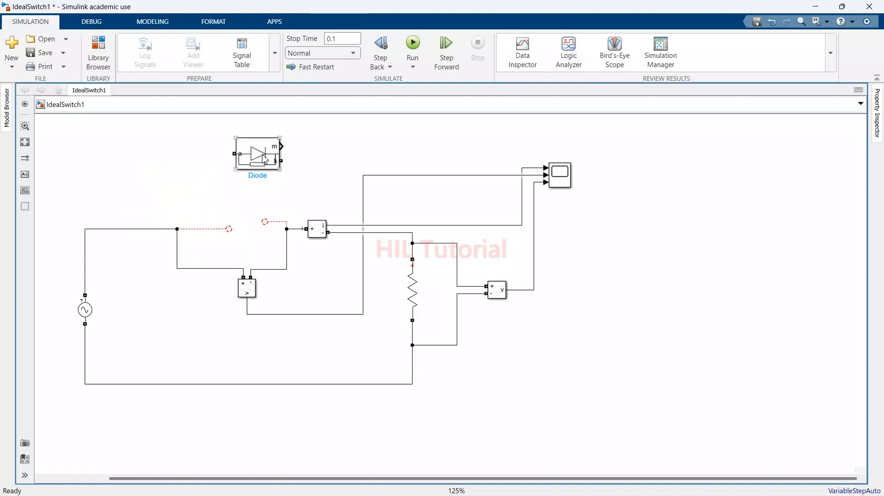
- Review the Diode's block parameters and set its snubber resistance Rs to inf
left_click(264, 159)
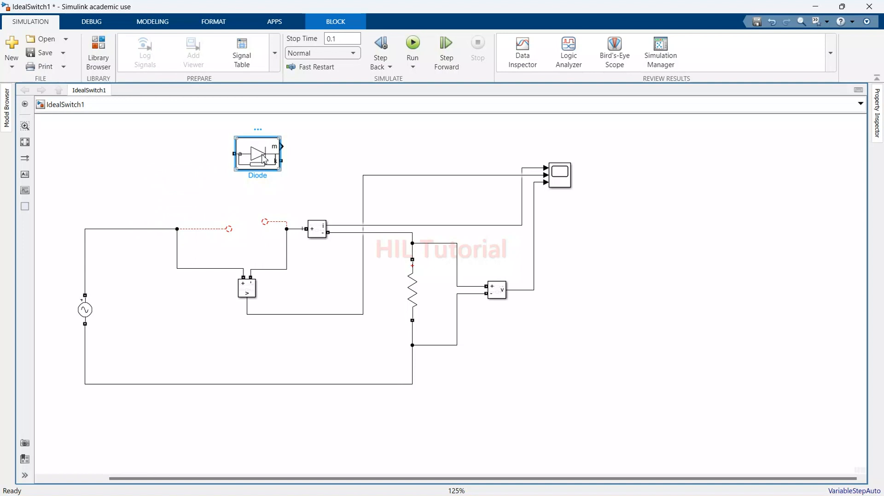
double_click(264, 159)
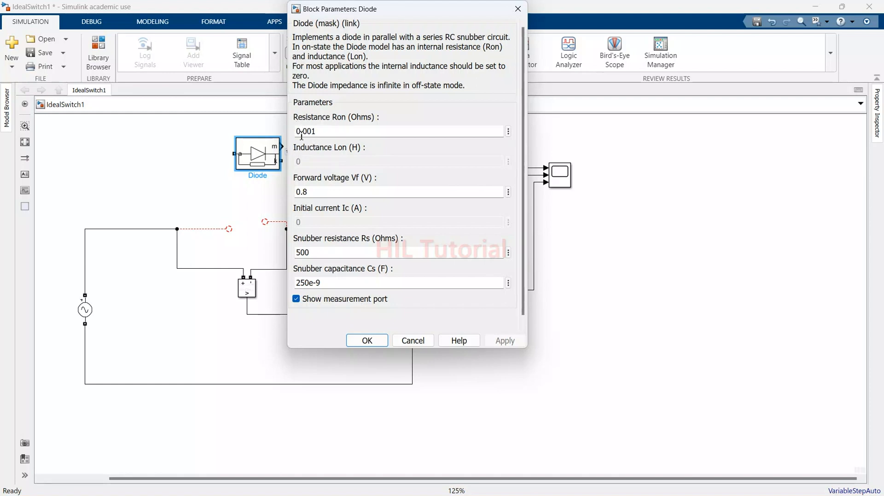
double_click(324, 133)
double_click(320, 191)
double_click(318, 254)
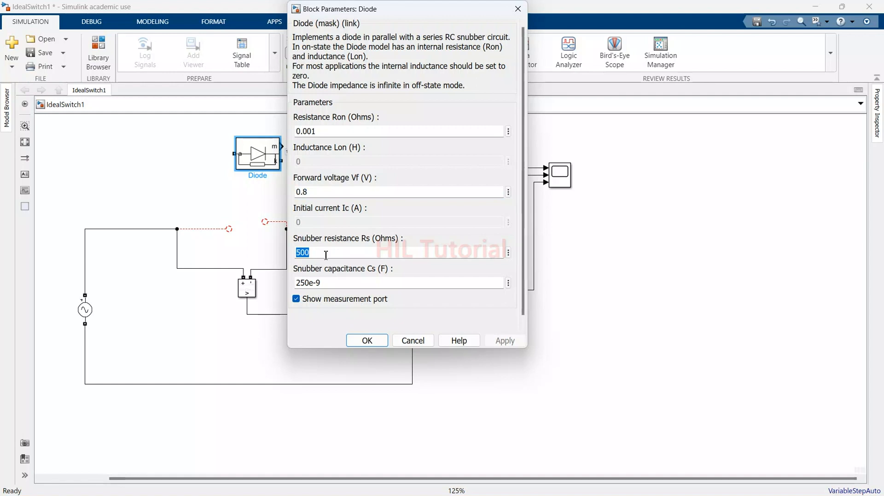
double_click(326, 285)
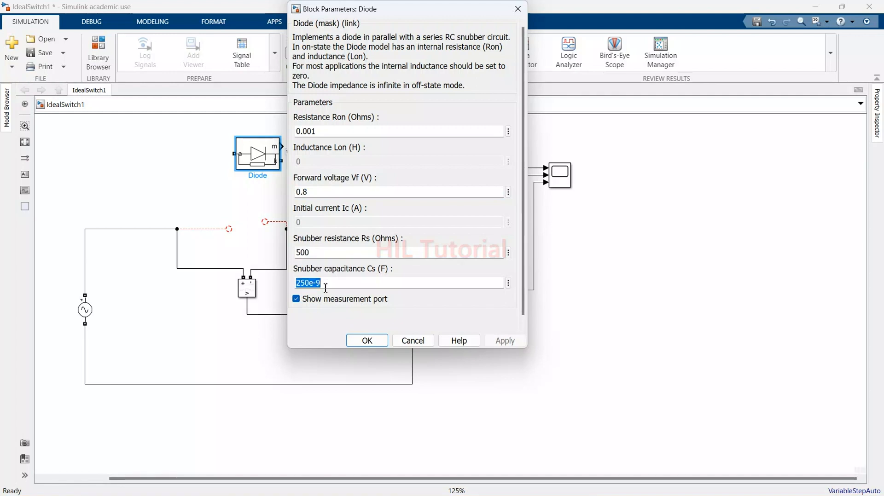
double_click(324, 254)
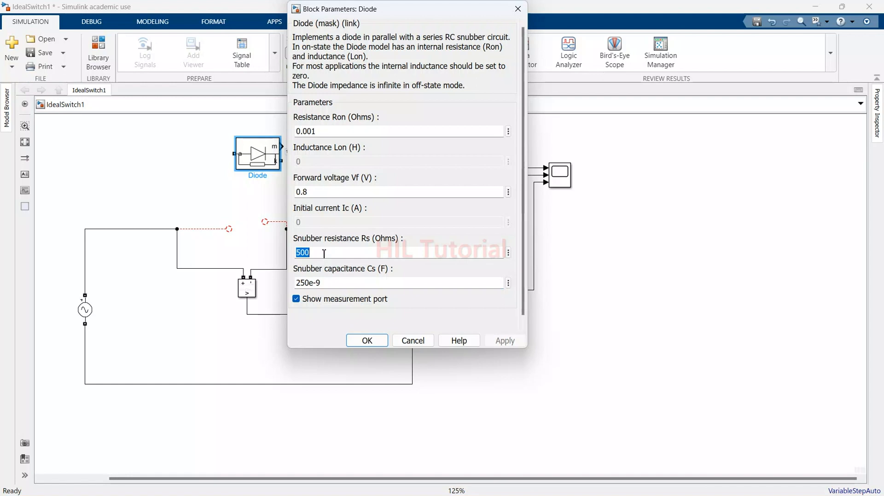
type("nf")
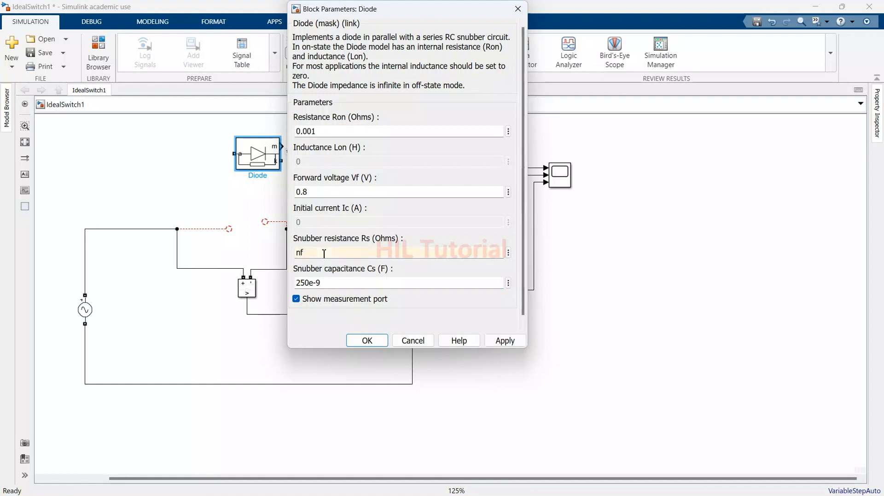
key("BackSpace")
key("BackSpace")
type("infnf")
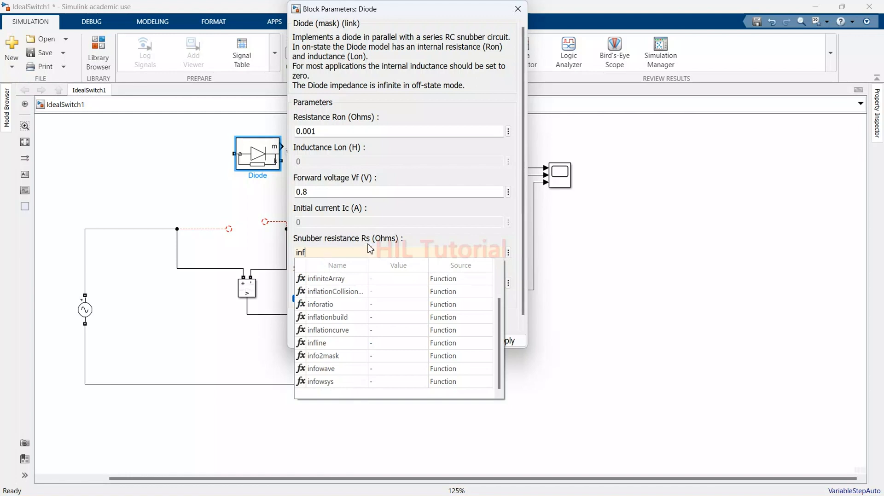
left_click(422, 240)
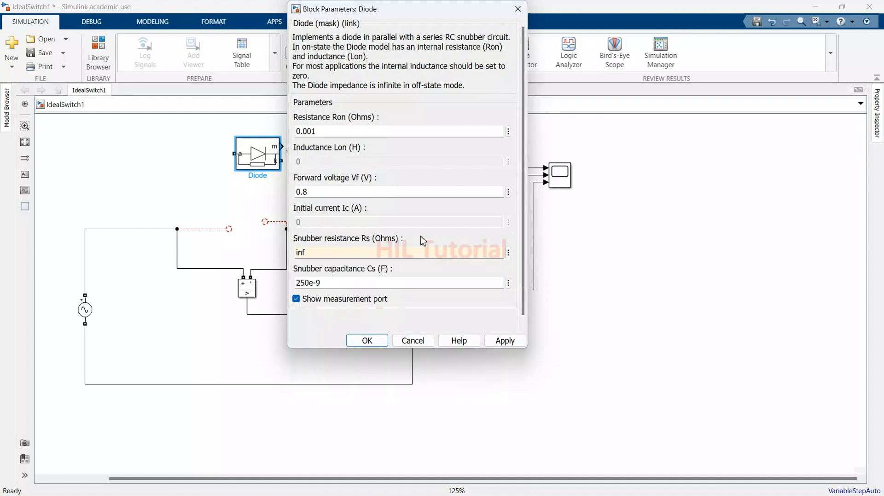
- Set the Diode's snubber capacitance Cs to 0, hide its measurement port and apply the parameters
double_click(328, 283)
type("0")
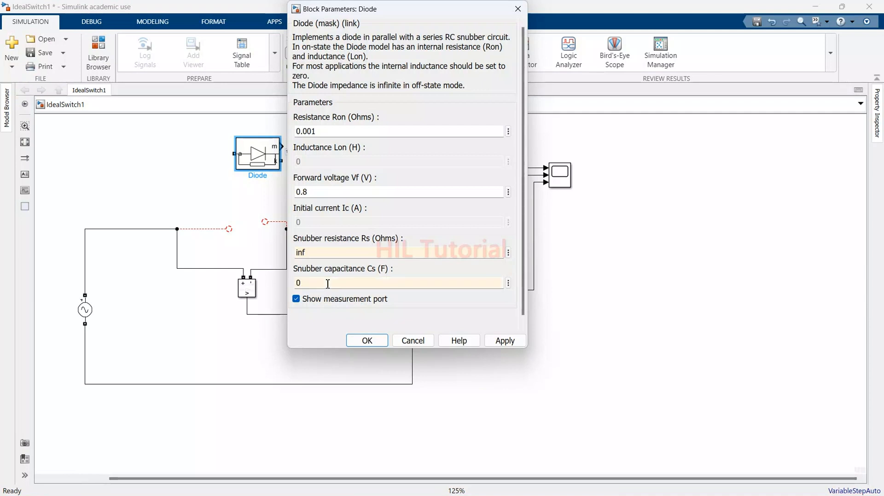
left_click(296, 300)
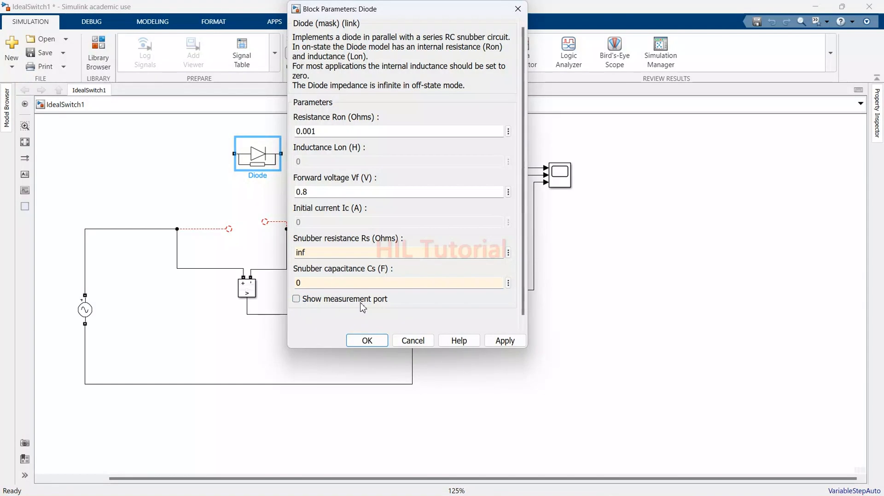
left_click(501, 343)
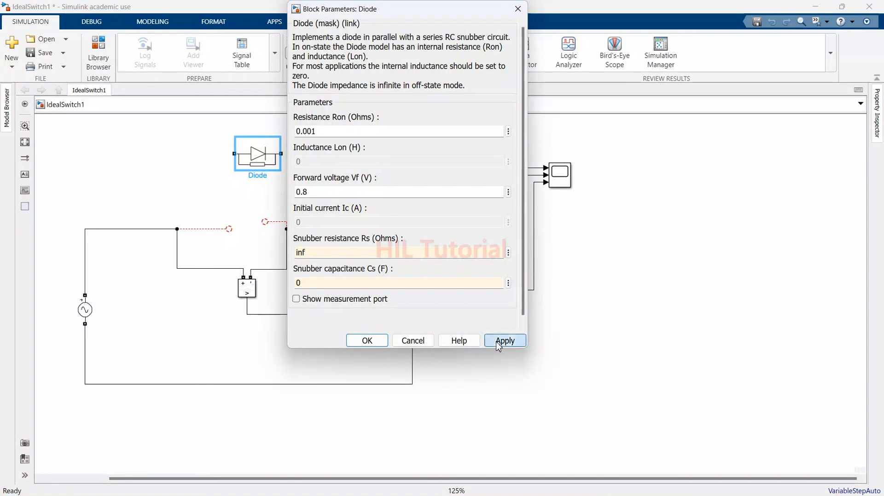
left_click(367, 340)
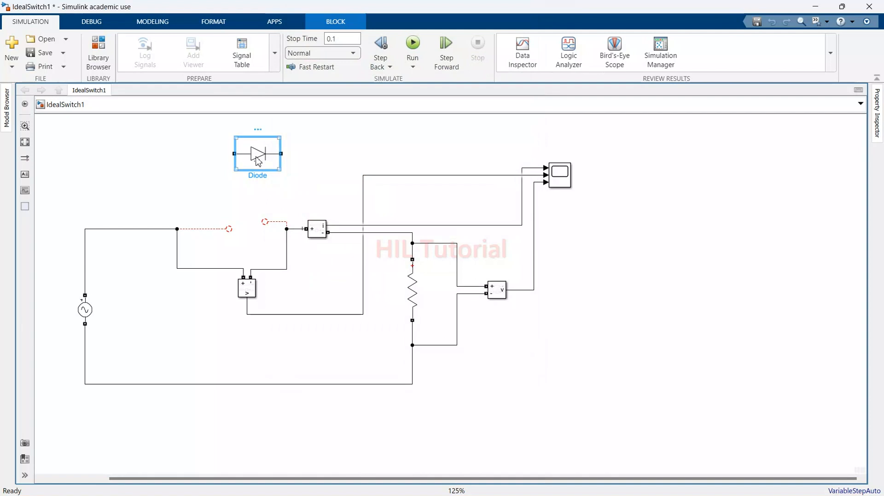
- Insert the Diode into the circuit gap, connecting its anode to the AC source line and its cathode to the current measurement block
left_click_drag(258, 160, 224, 223)
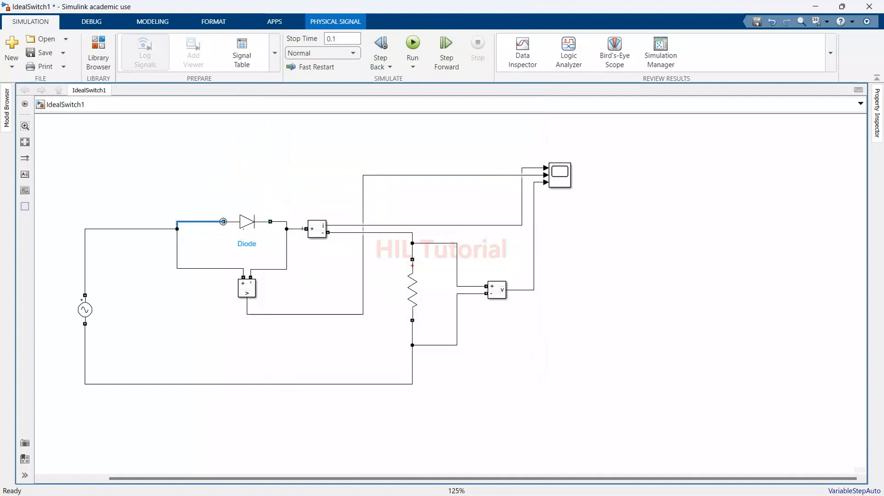
left_click(297, 166)
left_click(247, 231)
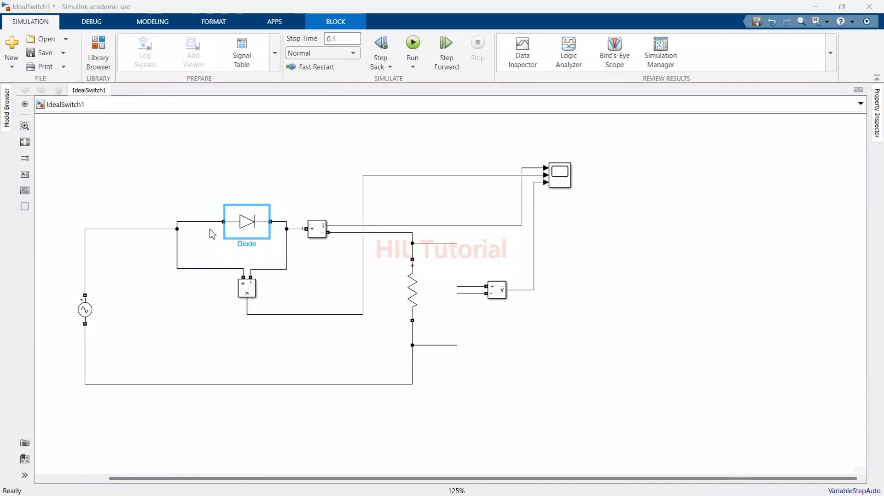
left_click(254, 227)
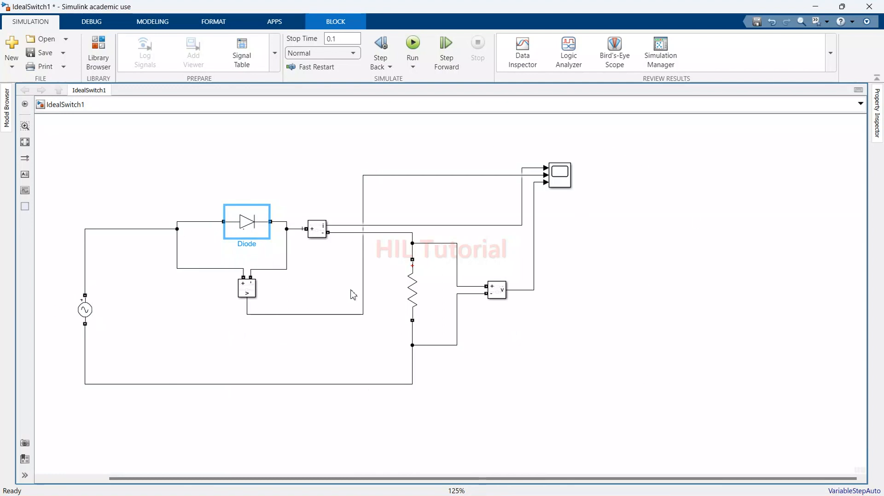
mouse_move(339, 485)
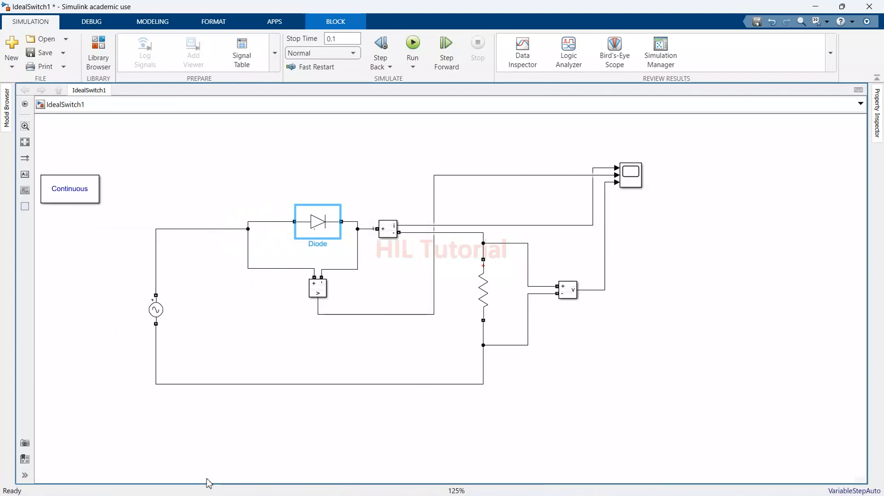
- Review the block parameters of the AC Voltage Source and the Series RLC Branch load, closing each dialog without changes
left_click(592, 410)
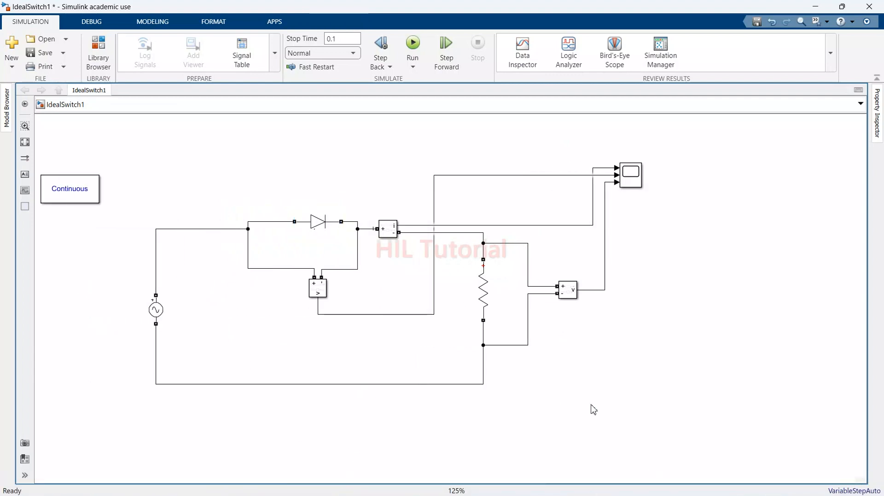
double_click(157, 311)
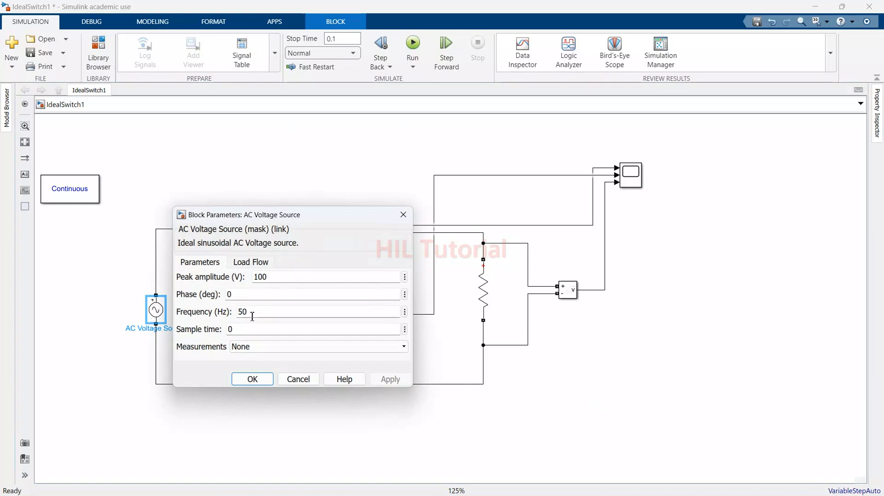
left_click(252, 379)
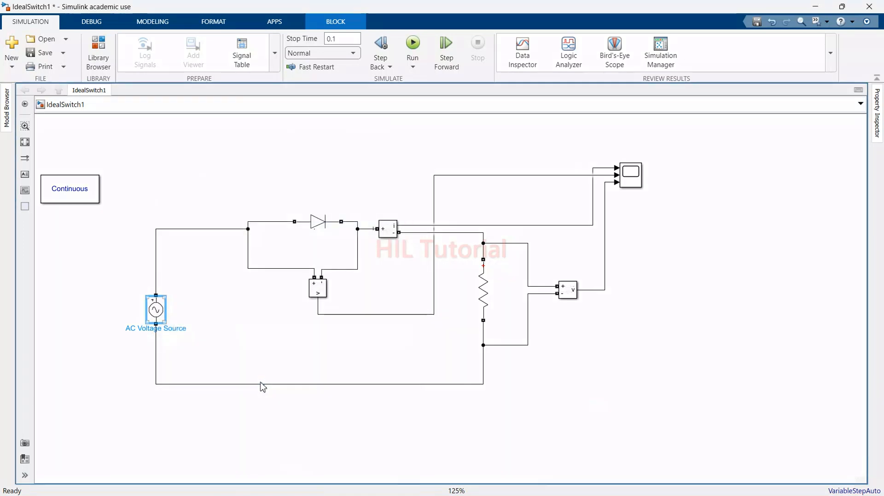
double_click(488, 303)
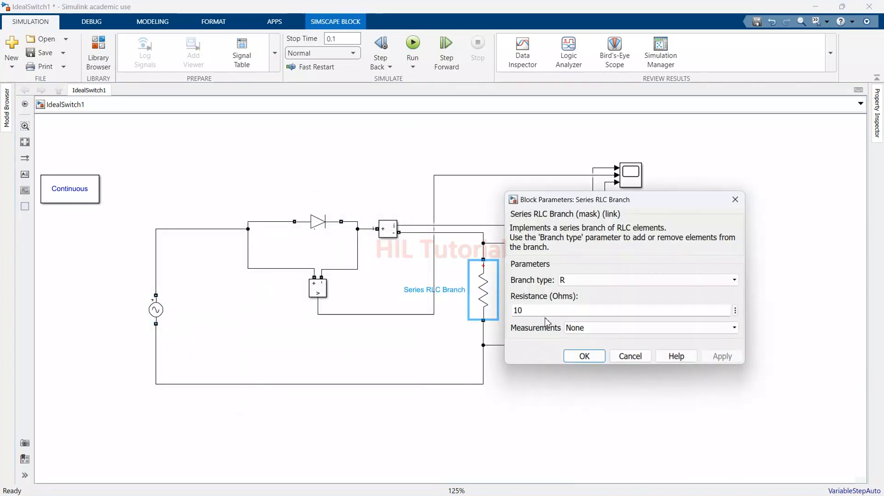
left_click(586, 360)
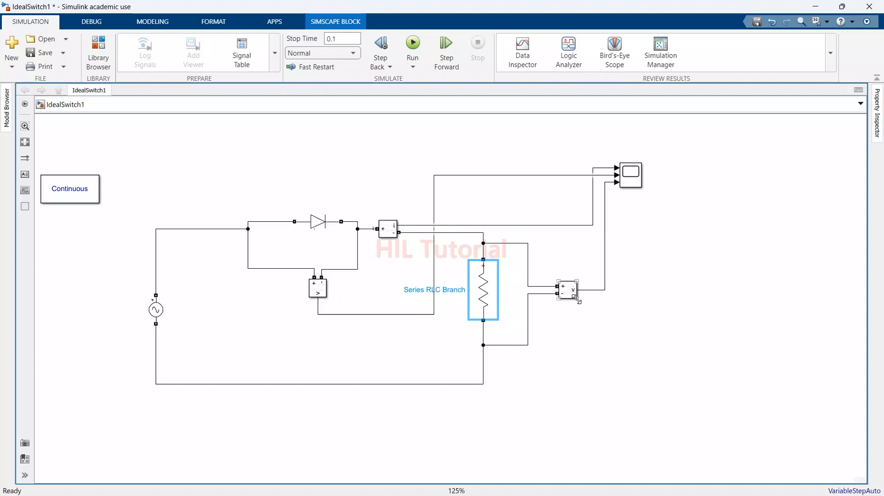
left_click(233, 328)
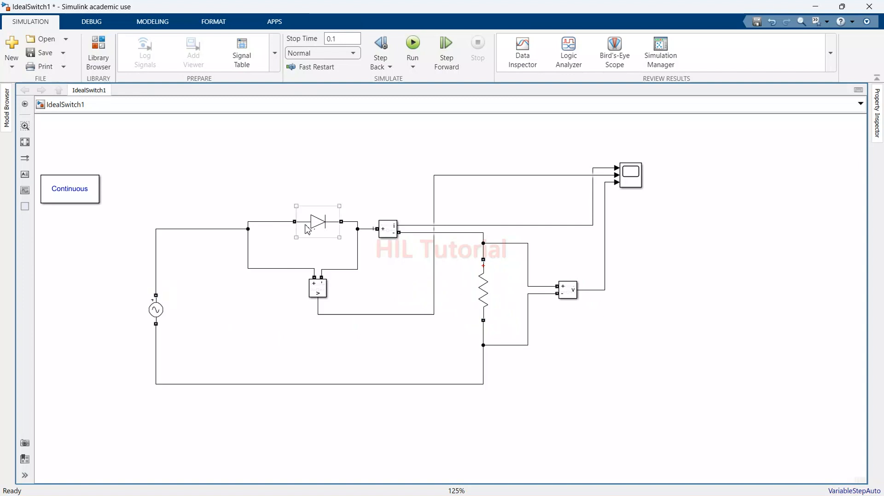
- Run the simulation and examine the current, diode voltage and load voltage waveforms in the Scope, keeping the diode circuit visible beside it
left_click(345, 222)
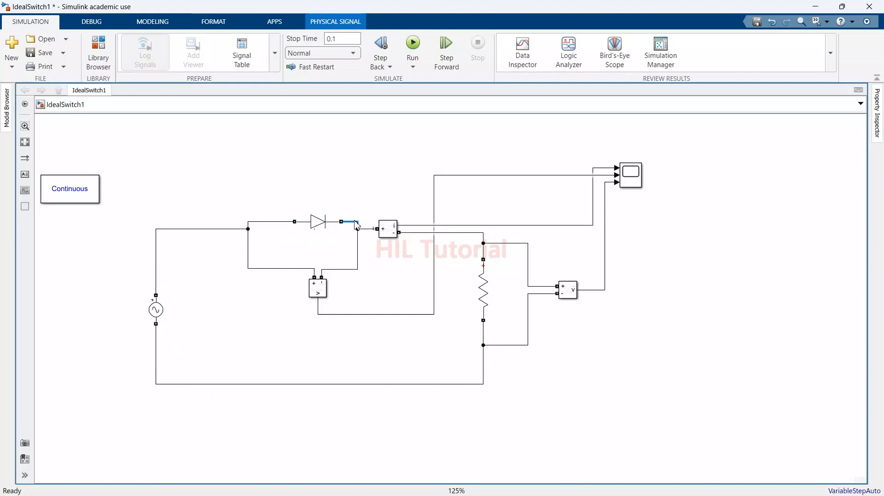
left_click_drag(357, 225, 358, 229)
left_click(413, 44)
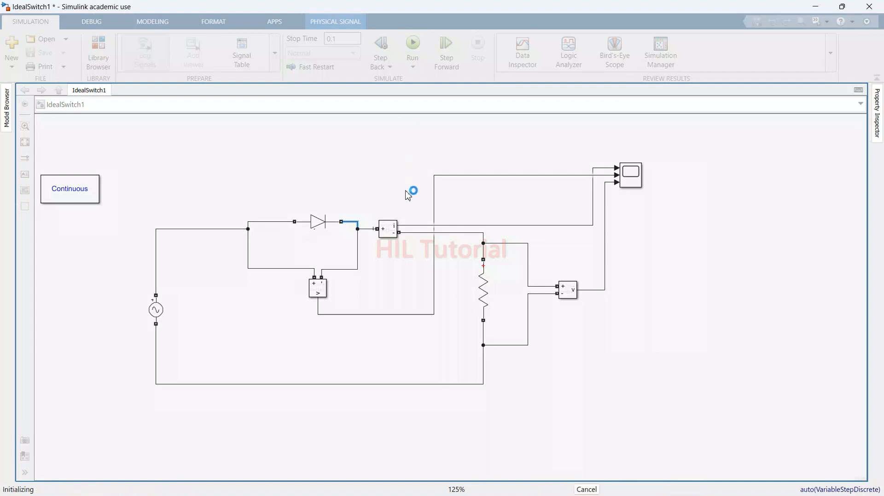
left_click(634, 183)
left_click(634, 183)
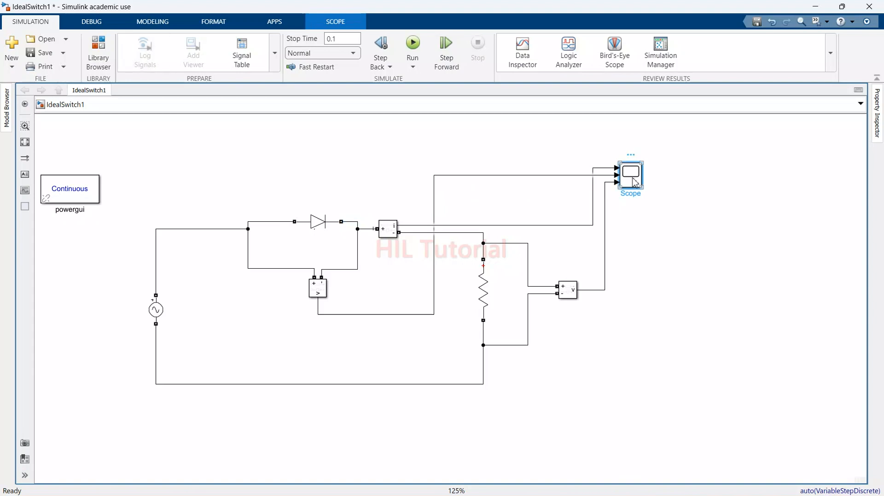
double_click(634, 182)
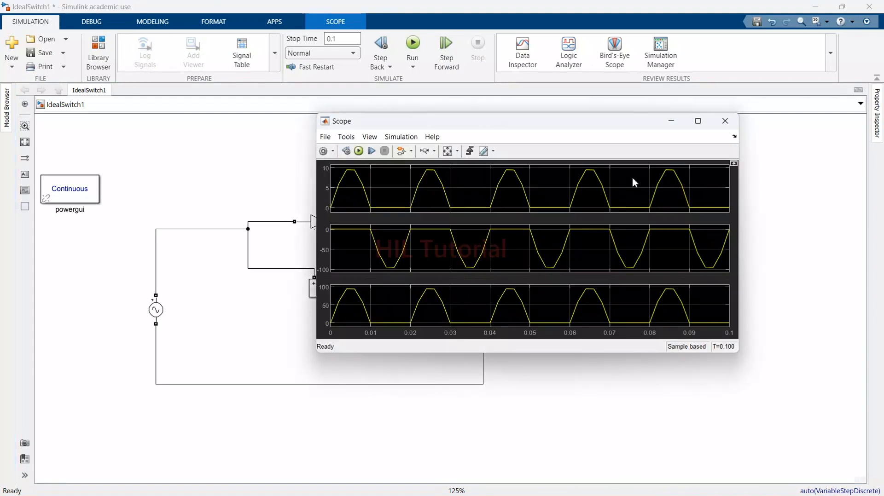
left_click(448, 154)
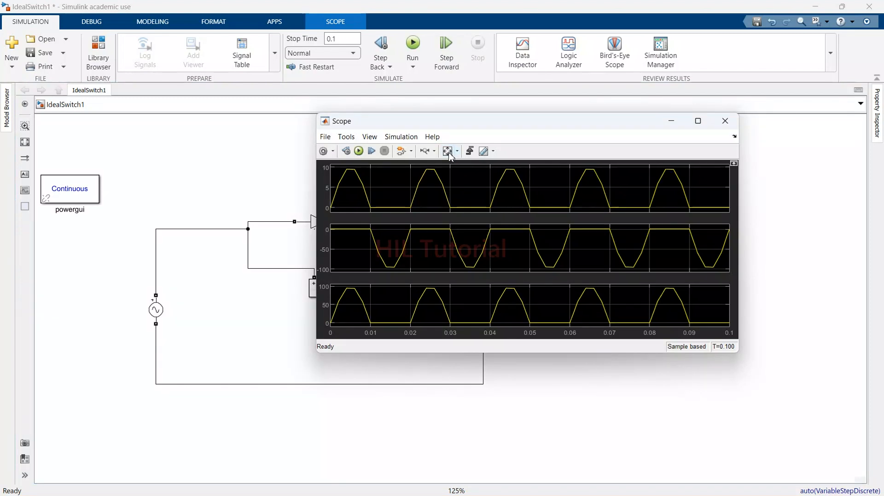
left_click_drag(534, 128, 635, 132)
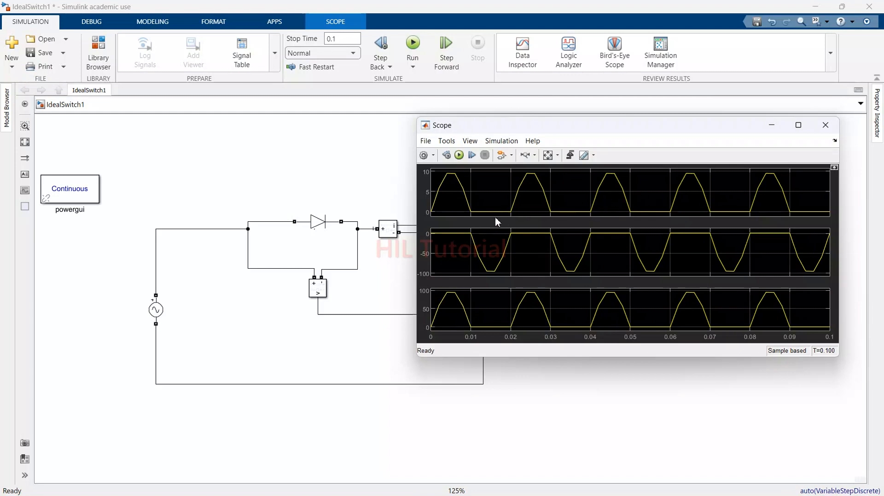
- Delete the AC Voltage Source from the circuit and paste a copy of it beside the two open line ends
left_click(157, 312)
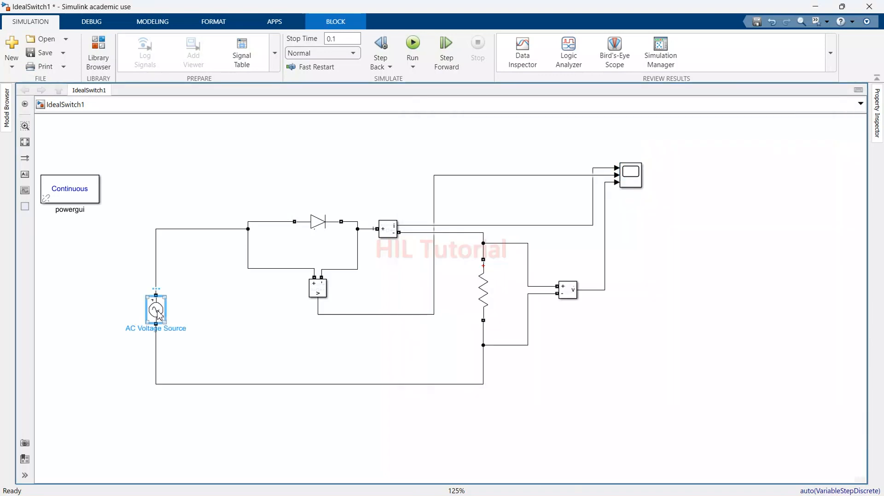
key("Delete")
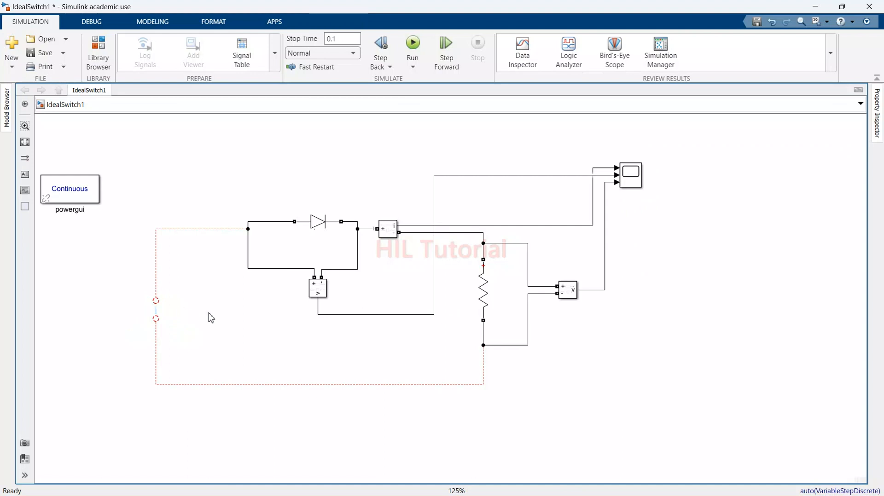
key("ctrl+v")
left_click_drag(333, 336, 216, 330)
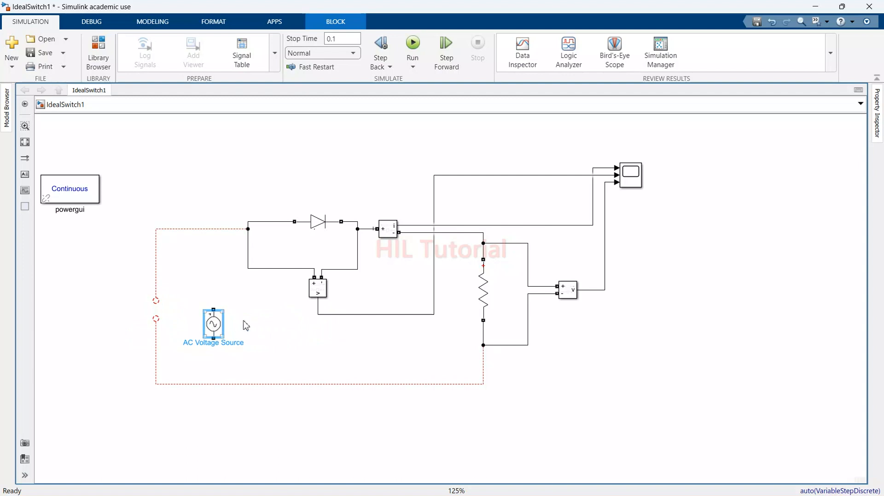
left_click(267, 331)
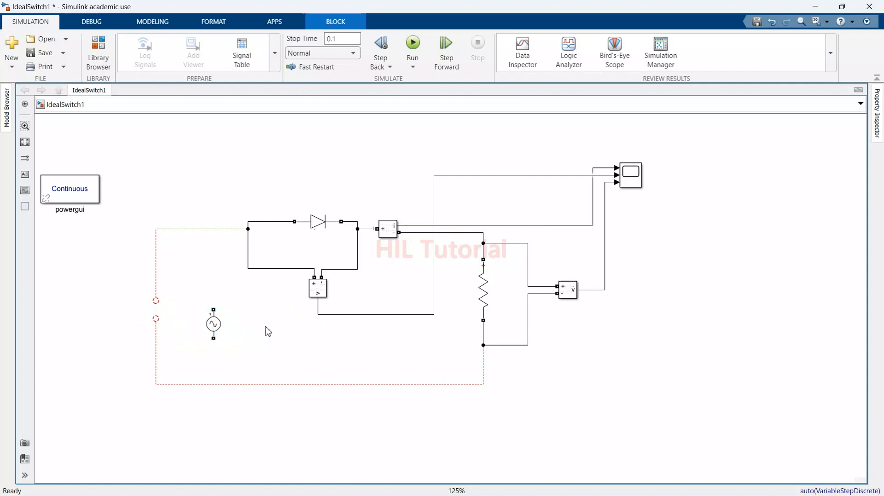
left_click(216, 327)
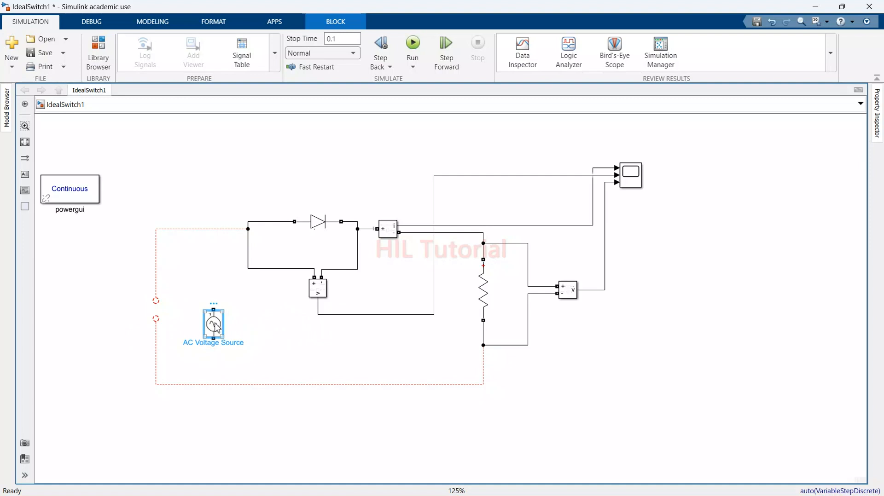
left_click(268, 339)
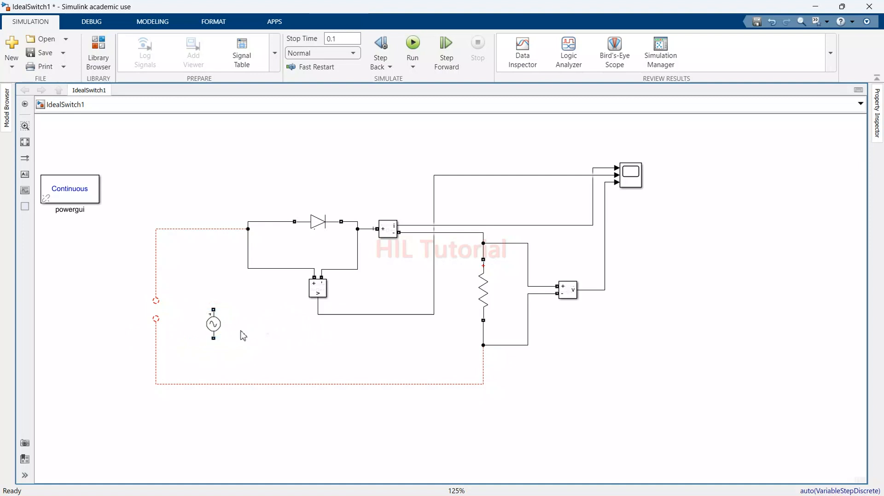
- Rotate the pasted AC Voltage Source by 180 degrees and insert it between the open line ends to reverse its polarity
left_click(216, 327)
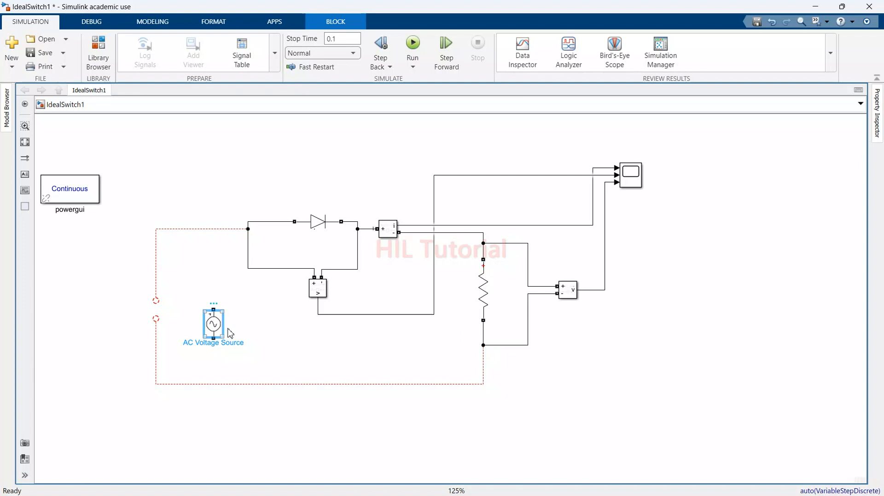
key("ctrl+r")
key("ctrl+r")
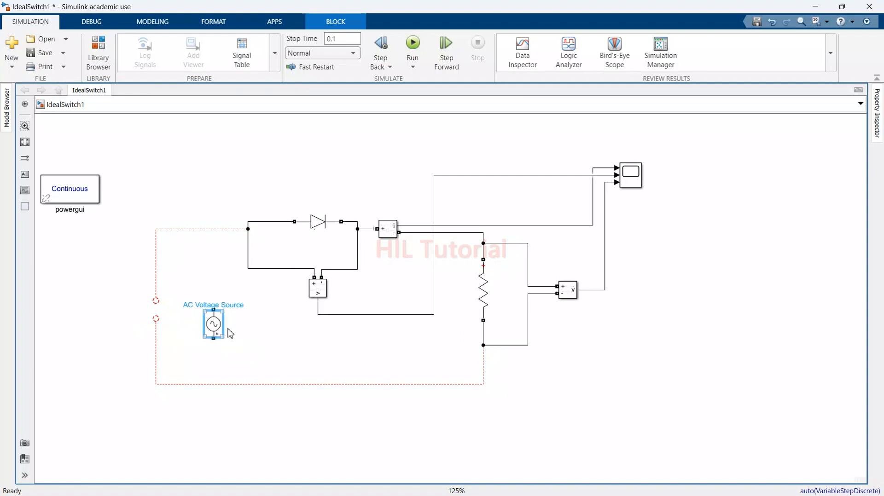
left_click_drag(217, 330, 158, 310)
left_click(170, 312)
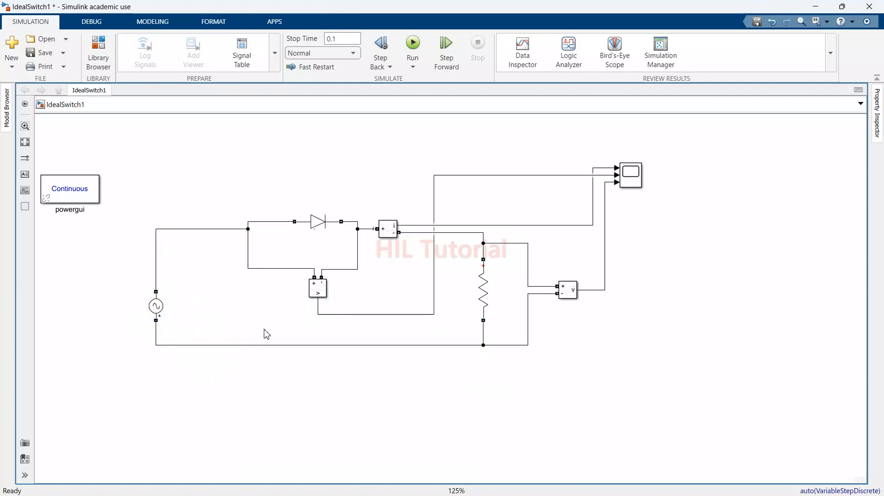
left_click(157, 304)
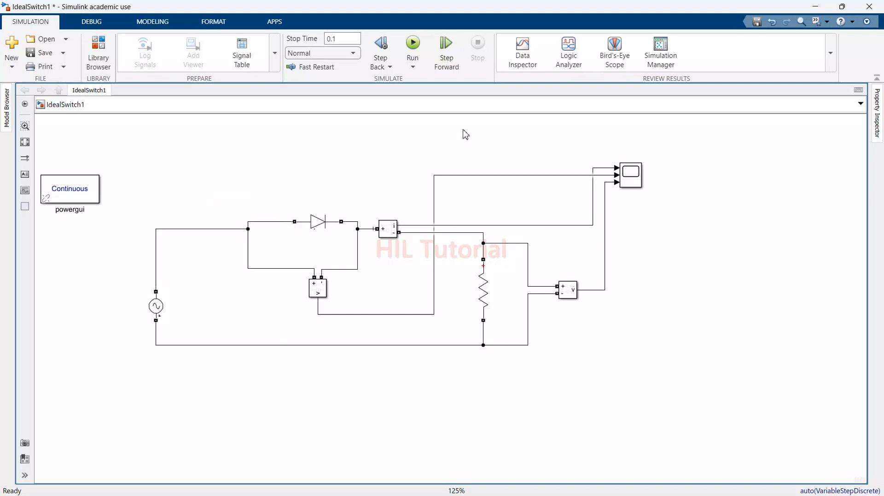
- Run the simulation with the reversed source, examine the Scope waveforms and close the Scope
left_click(412, 44)
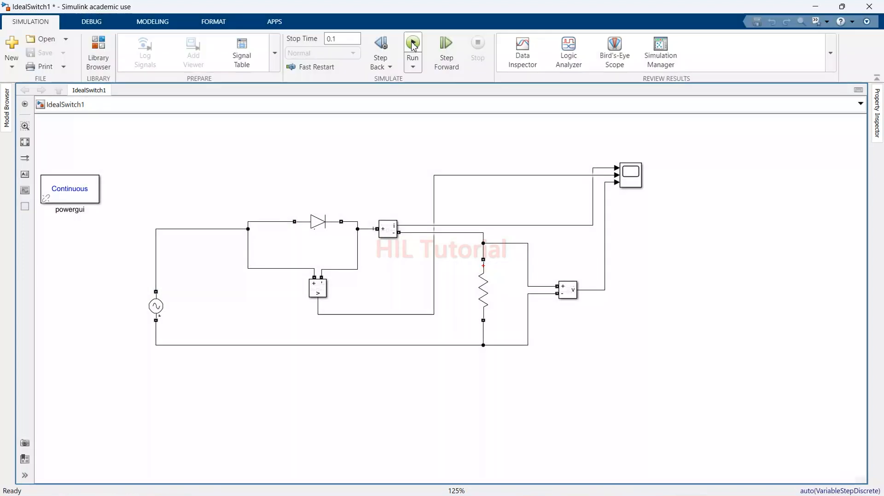
double_click(627, 174)
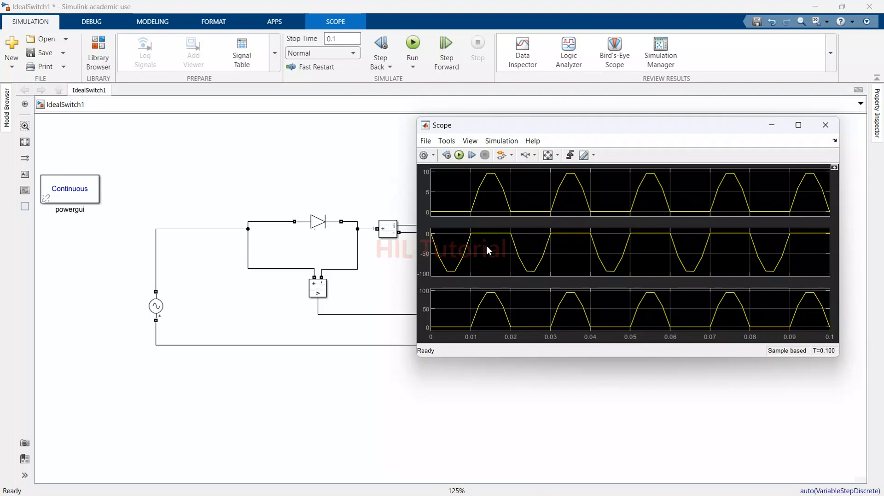
left_click(825, 124)
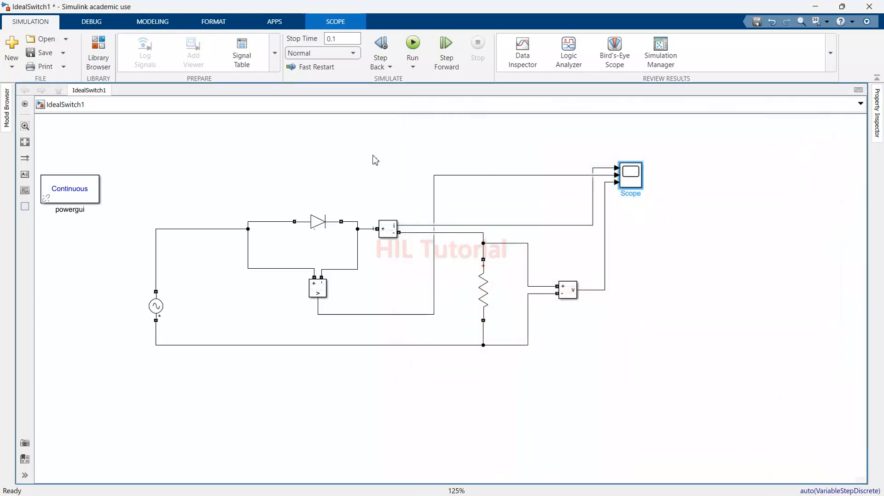
- Review the Diode's forward voltage Vf in its block parameters and close them without changes
double_click(316, 225)
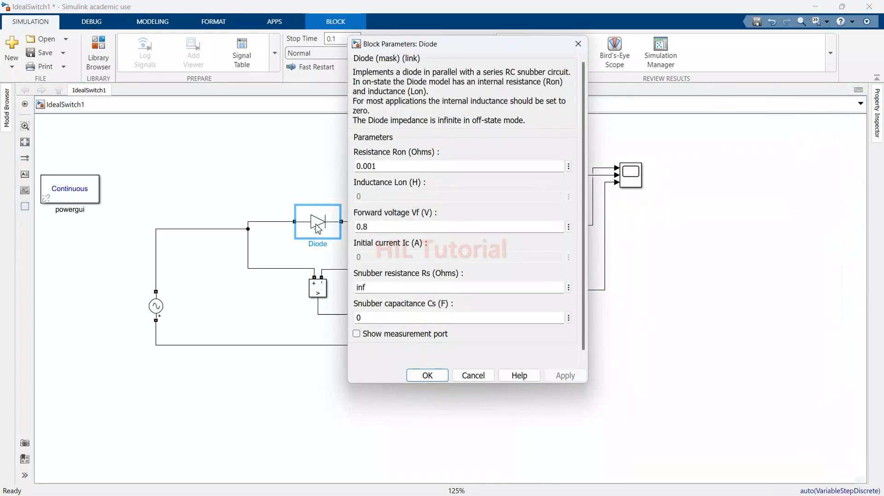
double_click(377, 229)
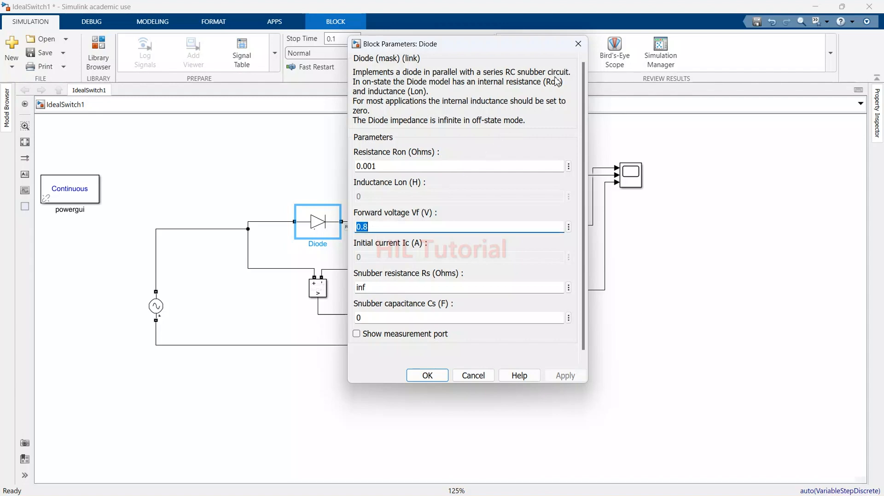
left_click(578, 44)
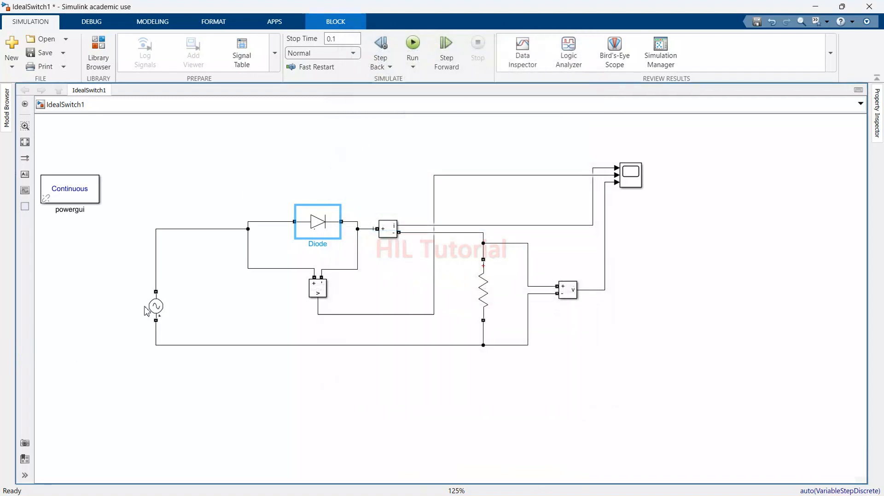
- Replace the reversed AC Voltage Source with a pasted copy rotated so that its positive terminal faces up
left_click(157, 308)
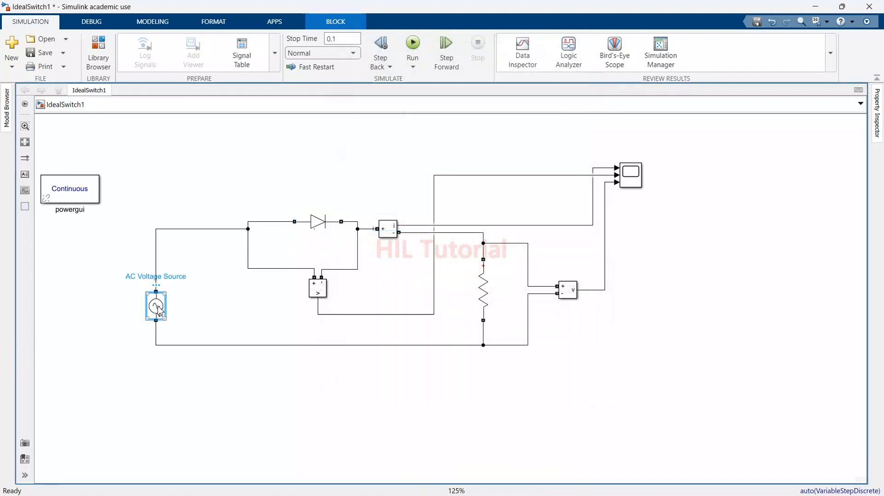
key("Delete")
key("ctrl+v")
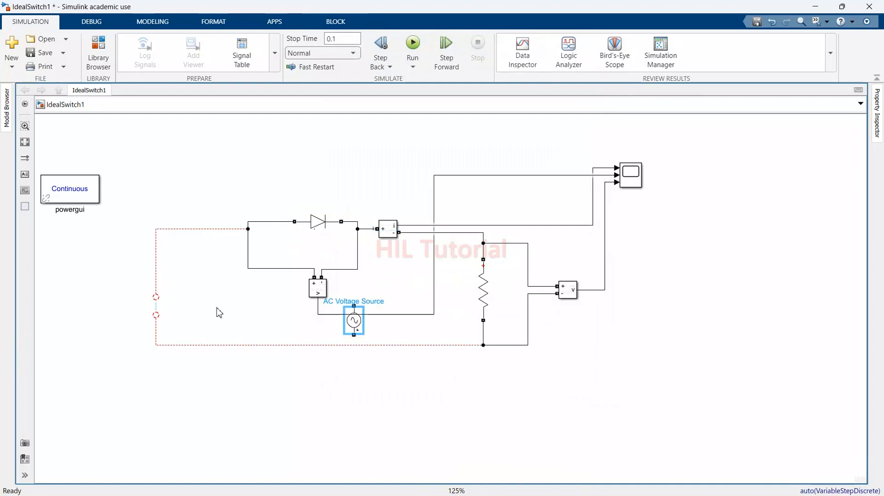
key("ctrl+r")
key("ctrl+r")
key("ctrl+r")
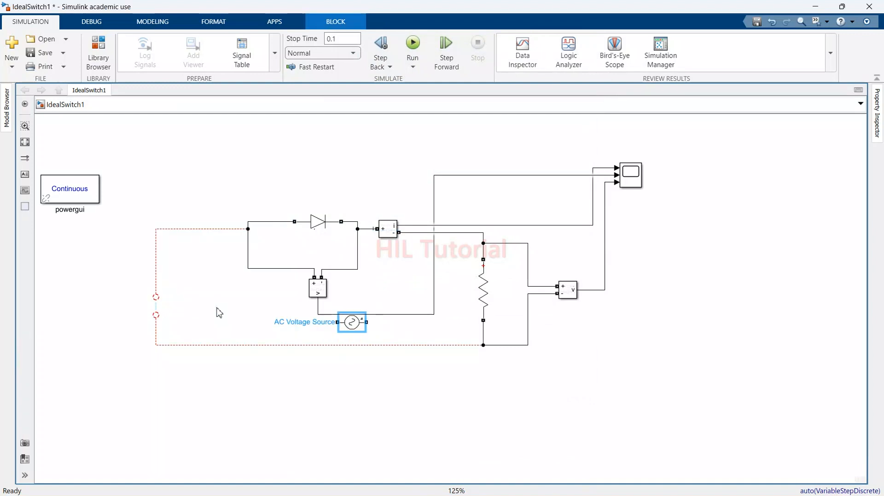
key("ctrl+r")
key("ctrl+r")
key("ctrl+r")
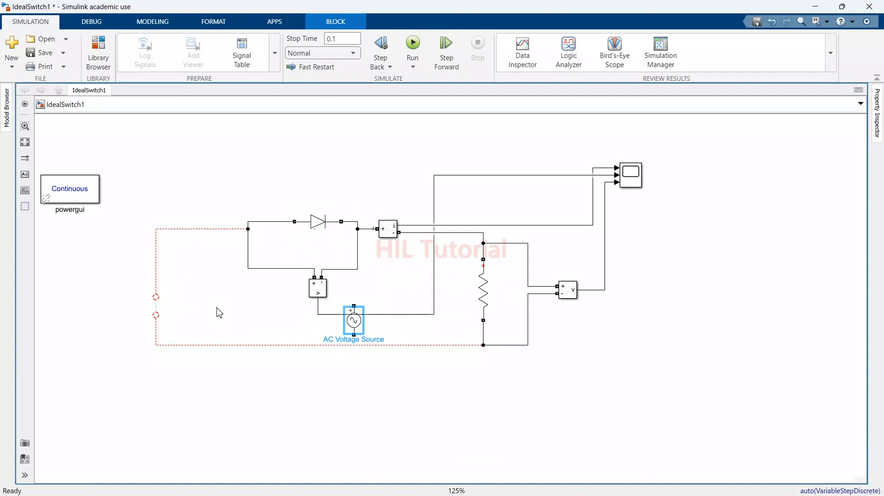
- Insert the upright AC Voltage Source between the open line ends, joining the diode line and the return line
left_click_drag(361, 323, 167, 297)
left_click(151, 316)
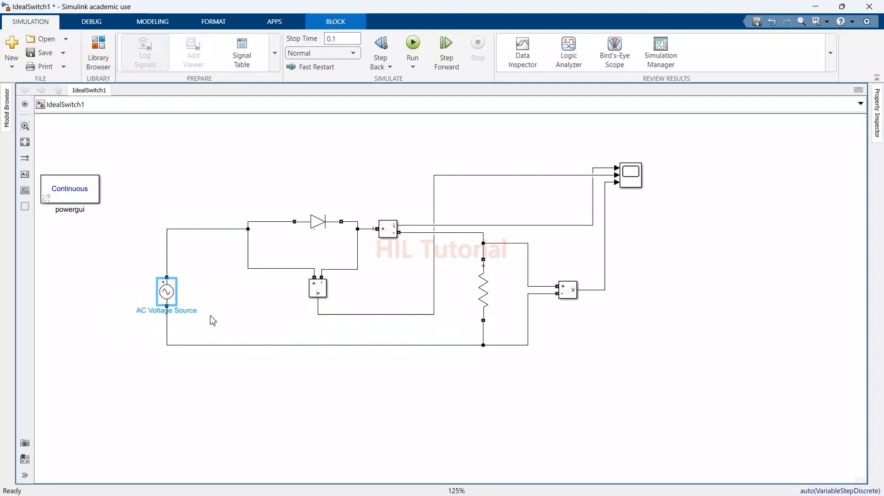
left_click(214, 320)
- Set the AC Voltage Source's peak amplitude to 0.5 V and apply the block parameters
double_click(169, 296)
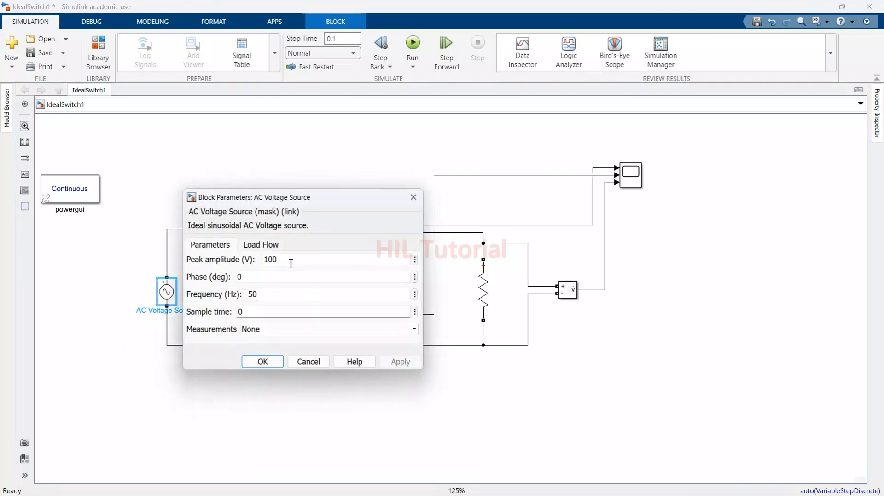
double_click(291, 260)
type("0.5")
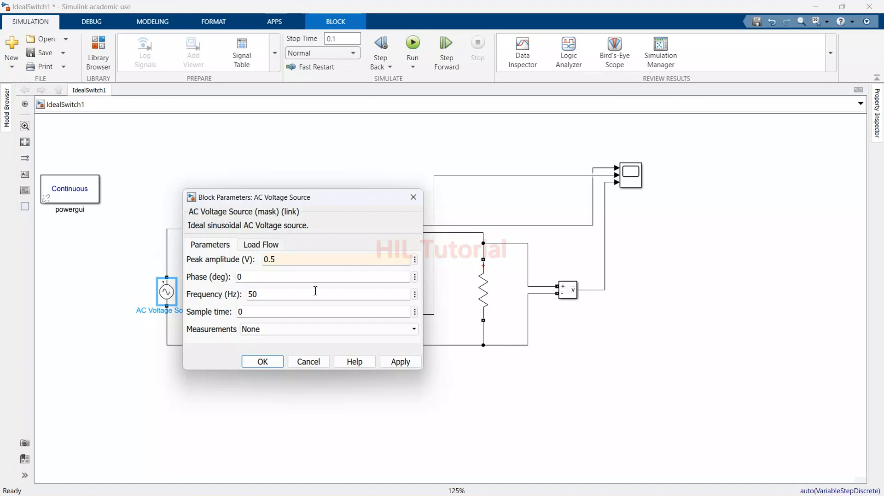
left_click(400, 363)
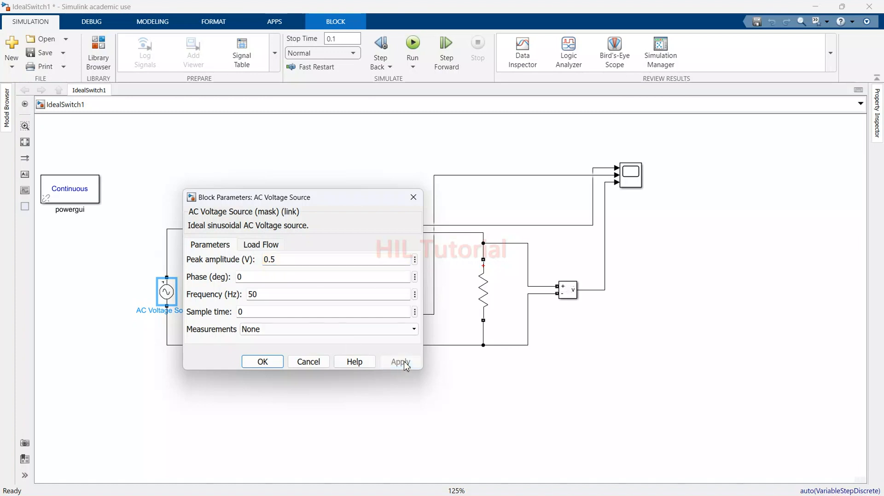
left_click(270, 366)
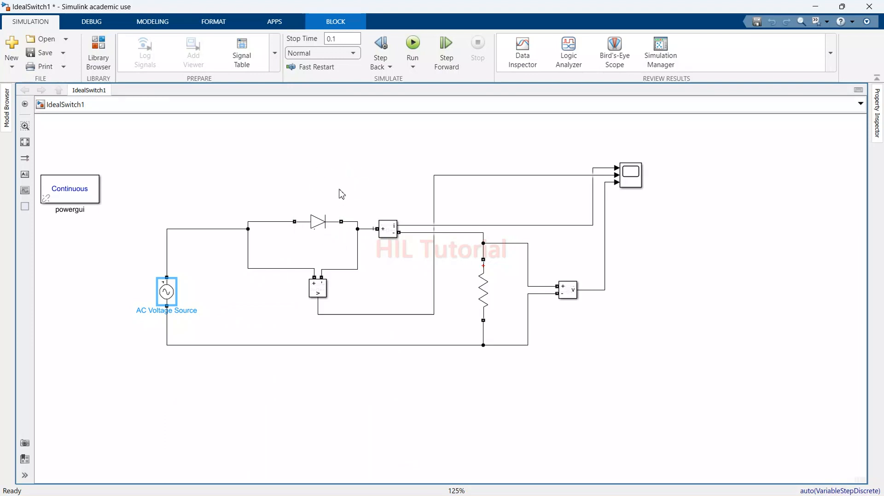
- Run the simulation with the low-amplitude AC source, examine the autoscaled Scope waveforms and close the Scope
left_click(413, 44)
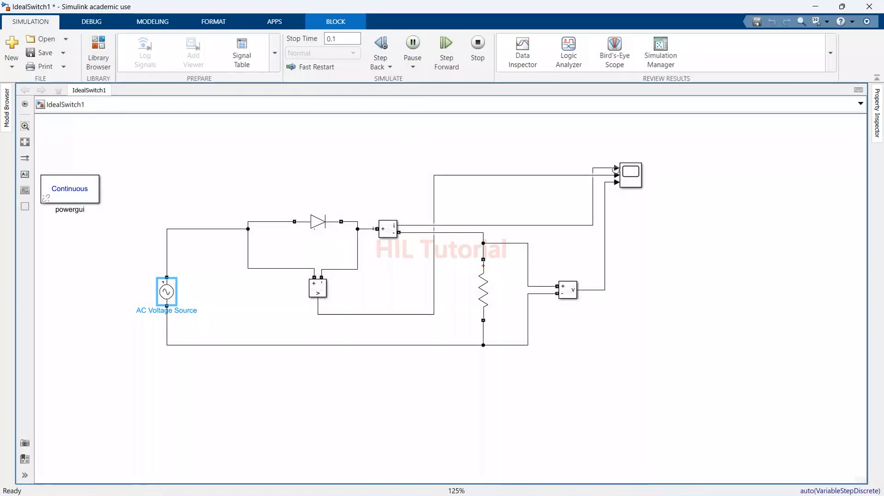
double_click(637, 183)
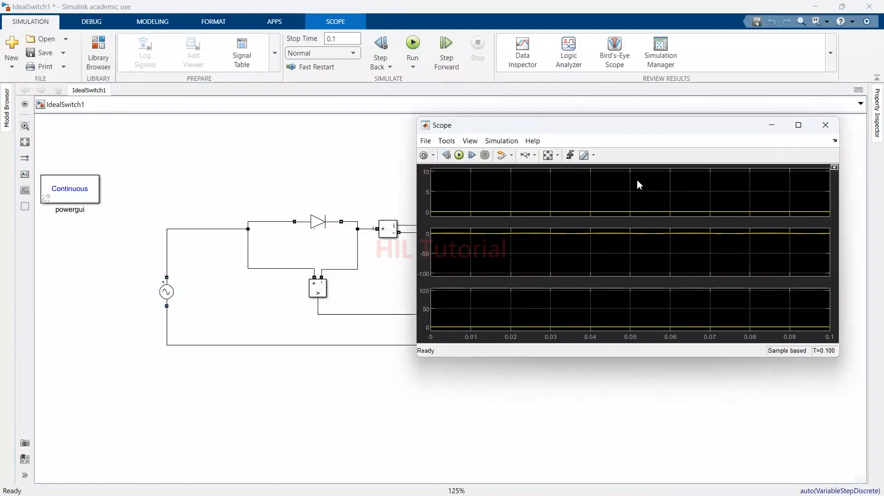
left_click(547, 155)
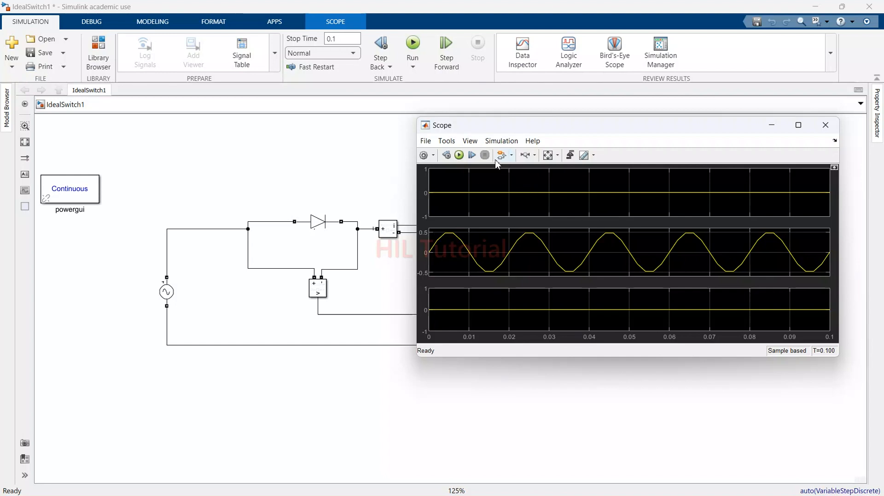
left_click(826, 127)
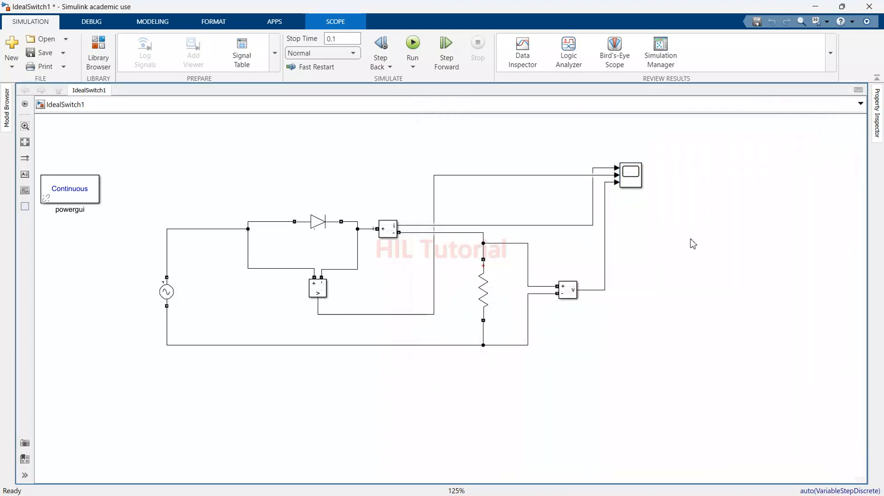
- Bring up the Simulink Library Browser and look through the Power Electronics blocks of Specialized Power Systems
left_click(168, 300)
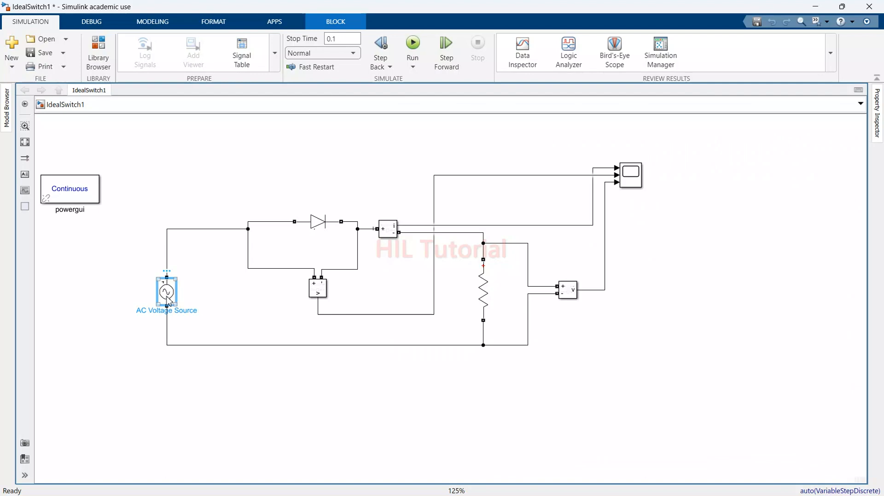
mouse_move(509, 495)
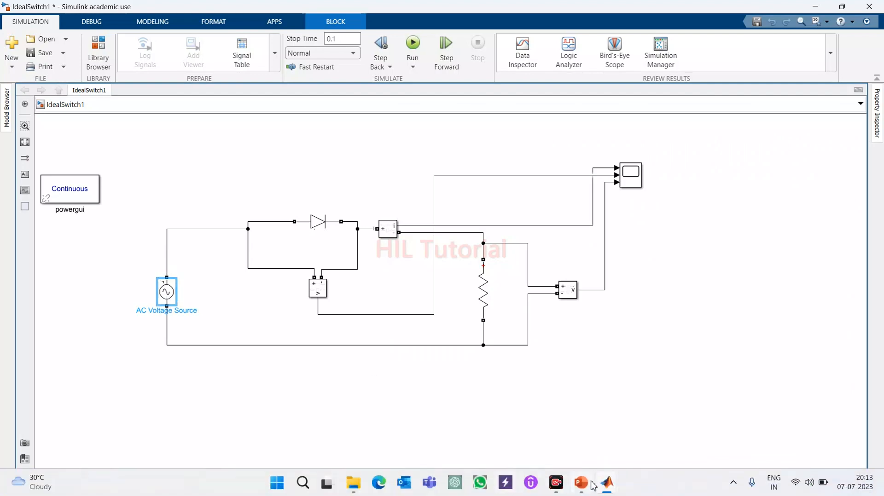
mouse_move(607, 482)
left_click(724, 445)
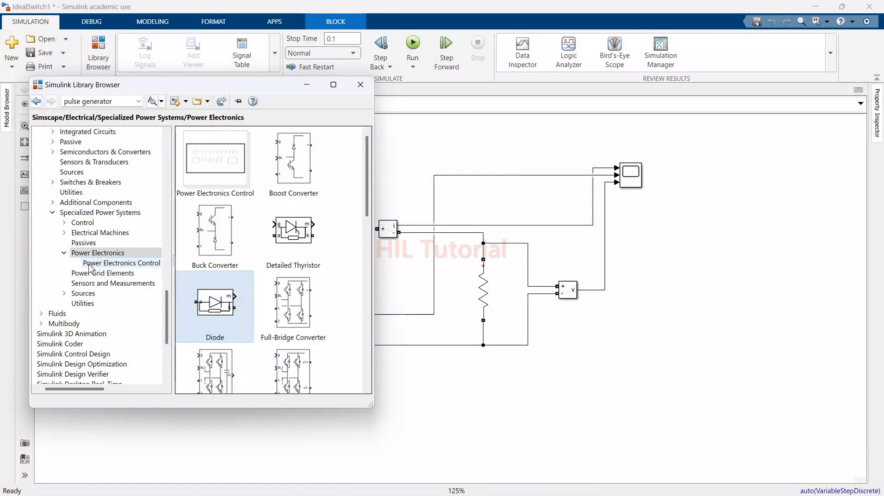
left_click(65, 293)
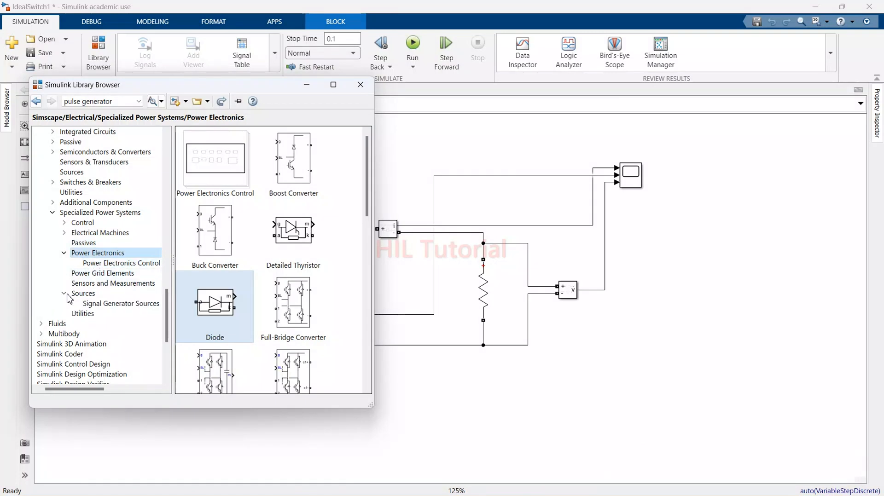
left_click(66, 294)
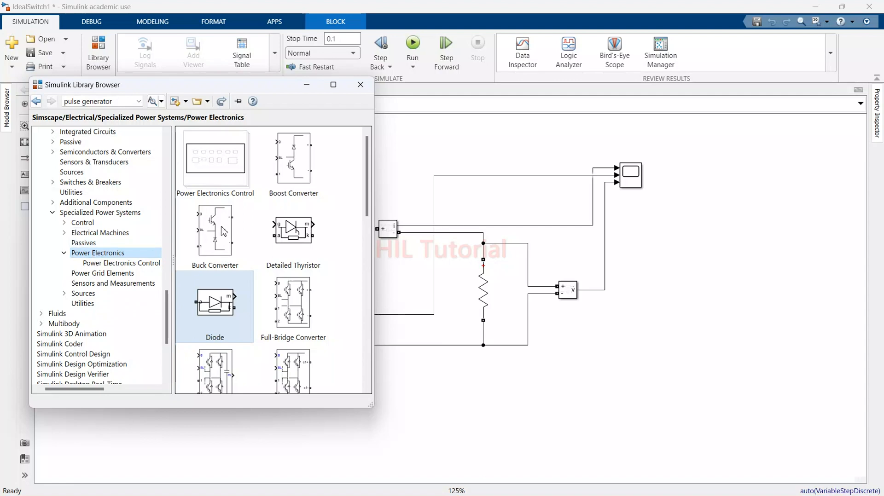
scroll(230, 284, "down", 3)
scroll(230, 284, "down", 10)
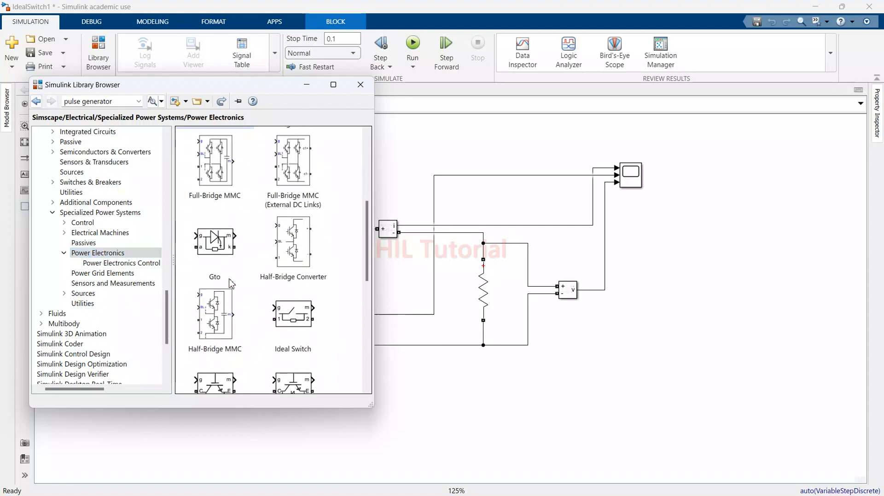
scroll(232, 284, "up", 5)
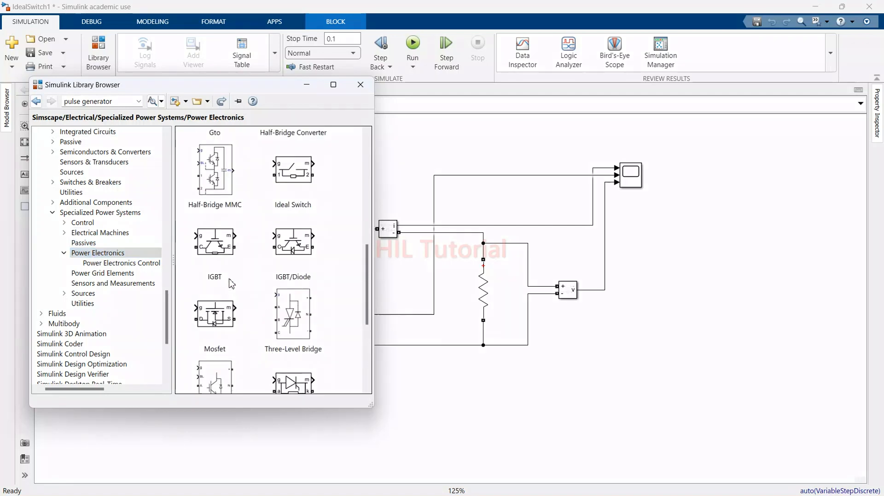
left_click(119, 263)
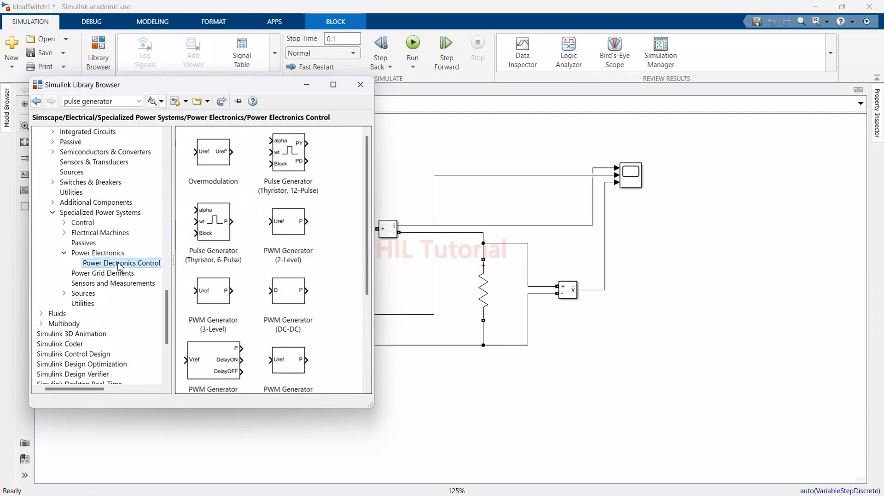
left_click(102, 256)
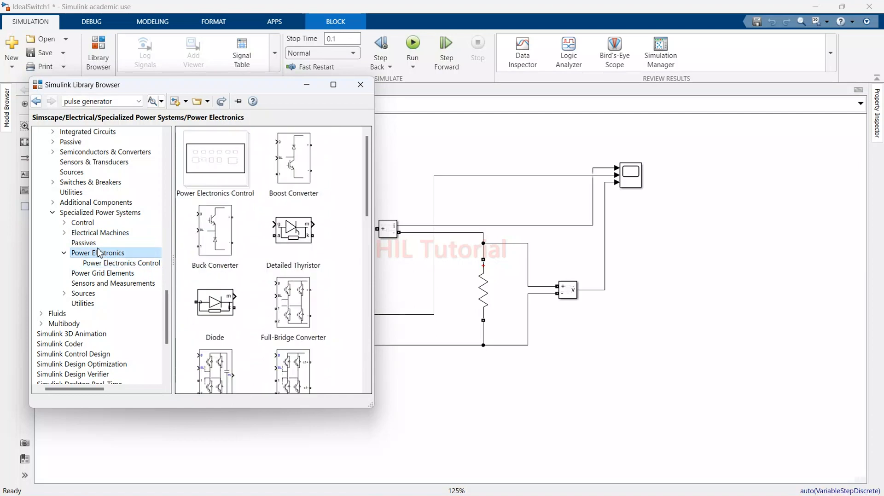
- Add a DC Voltage Source from the Specialized Power Systems Sources library to the empty area beside the circuit
left_click(88, 213)
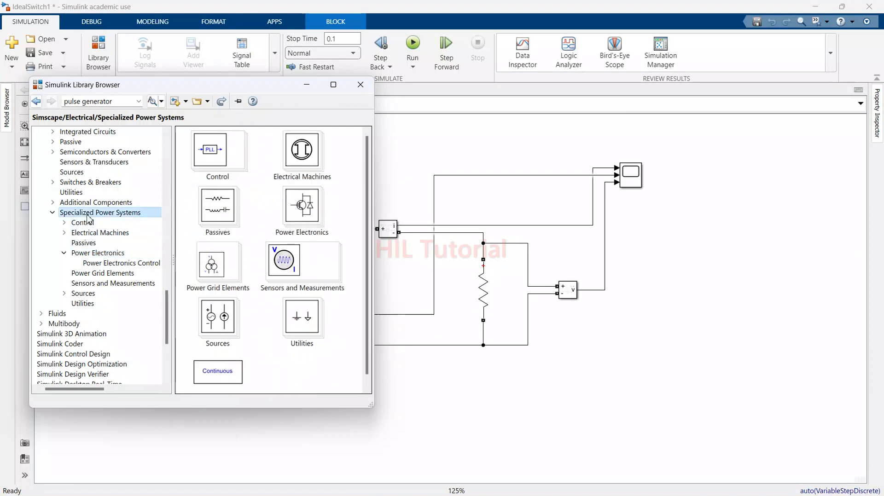
scroll(273, 293, "down", 1)
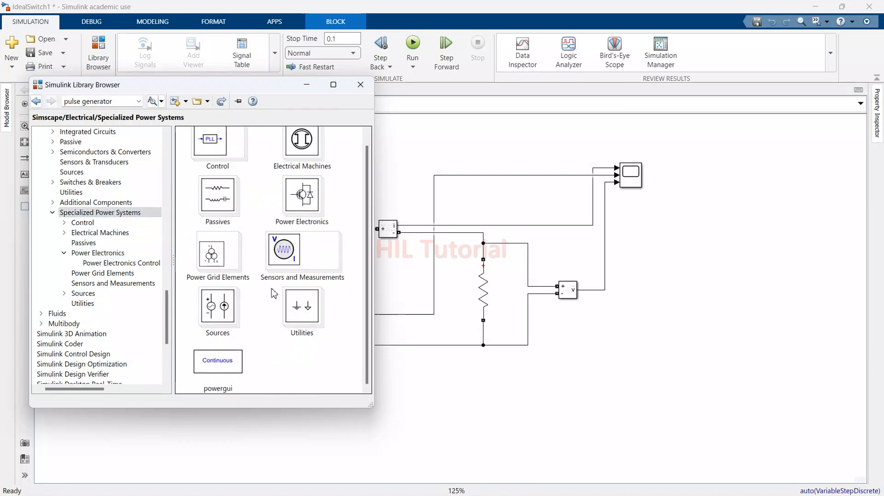
double_click(219, 315)
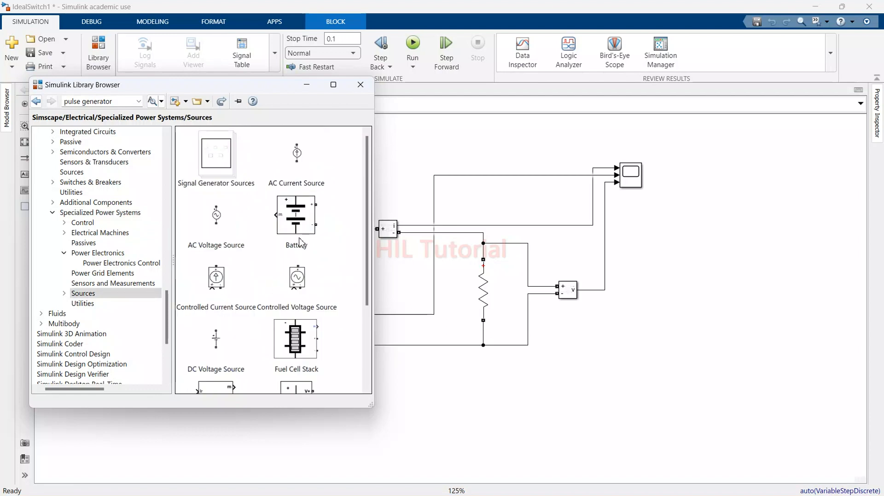
scroll(234, 306, "down", 5)
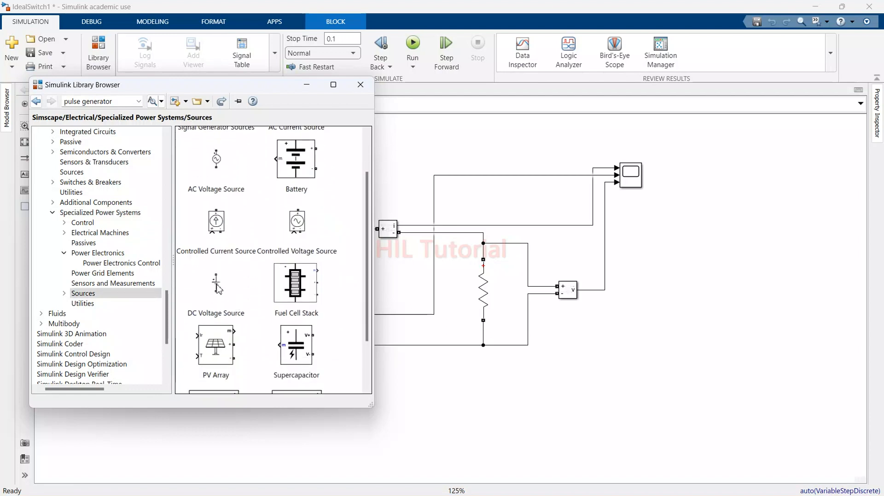
left_click(219, 289)
left_click_drag(218, 288, 680, 272)
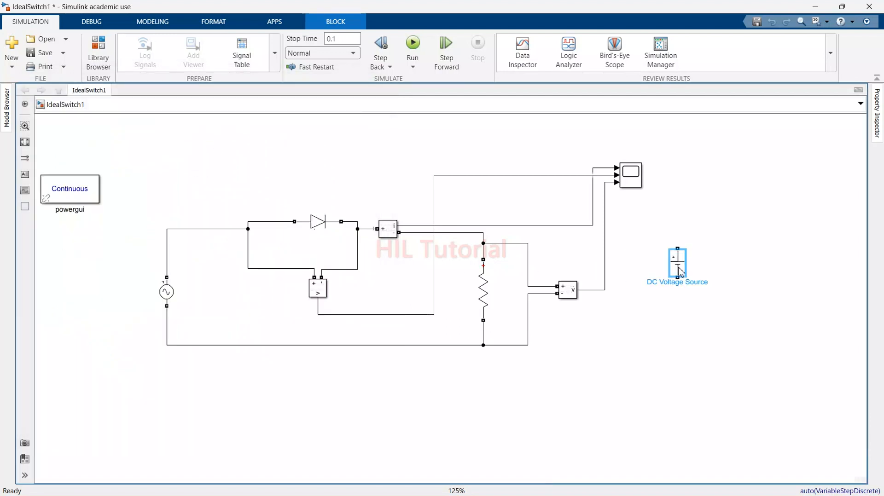
- Move the AC Voltage Source out of the circuit to the empty area below it and comment it out
left_click(166, 296)
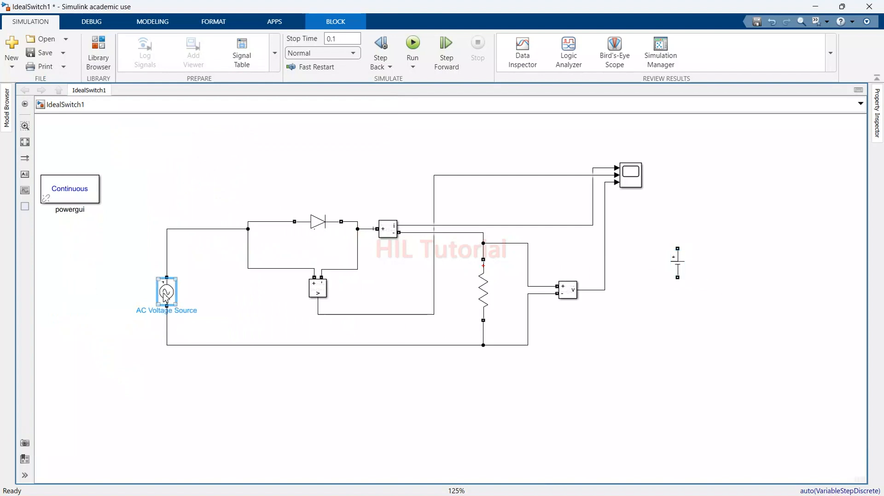
left_click_drag(166, 297, 288, 408)
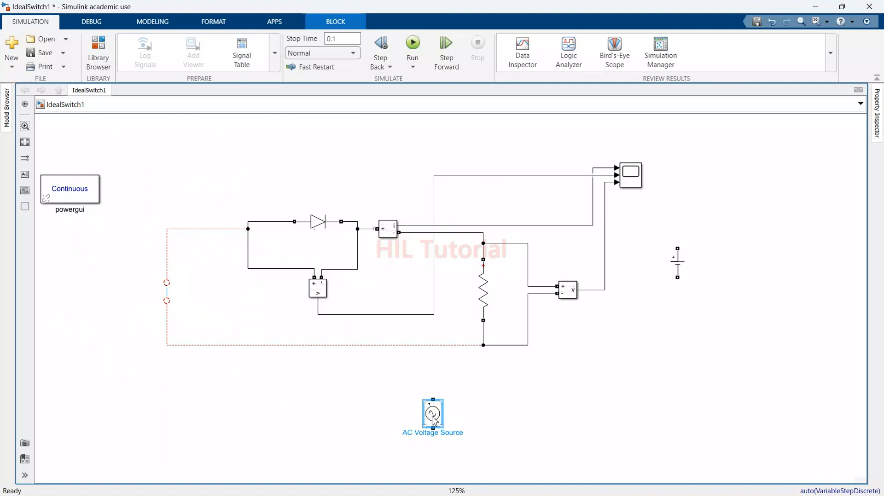
right_click(437, 415)
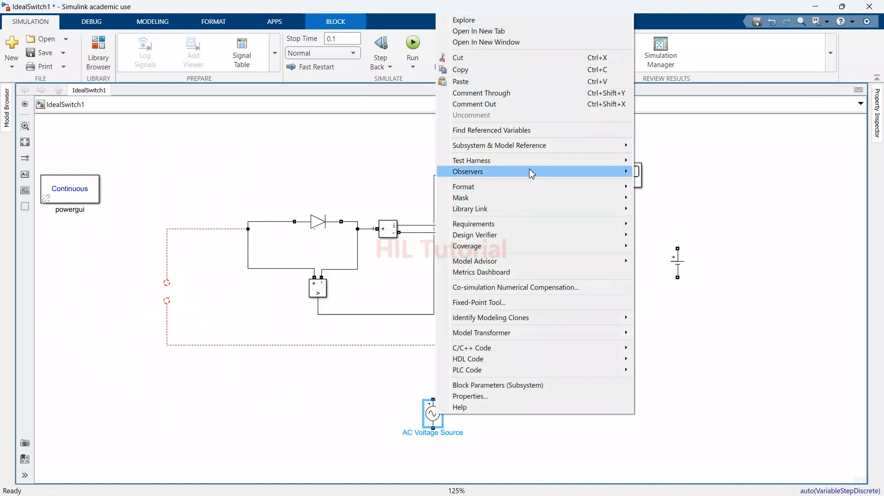
left_click(523, 104)
left_click(671, 306)
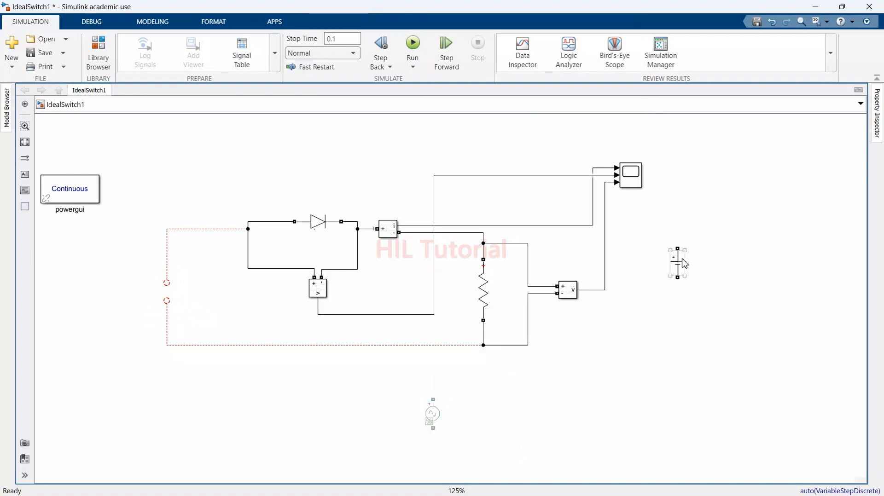
- Insert the DC Voltage Source between the open line ends in place of the AC source and set its amplitude to 0.8 V
left_click_drag(683, 265, 170, 291)
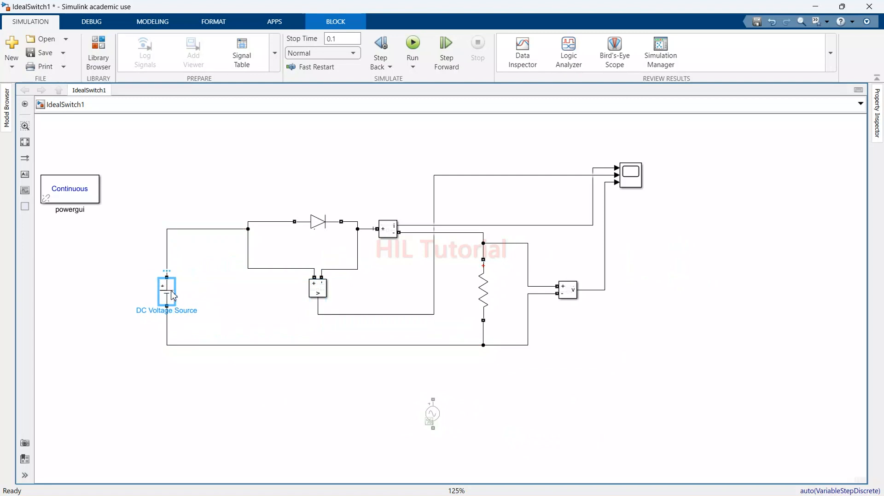
double_click(172, 296)
double_click(220, 292)
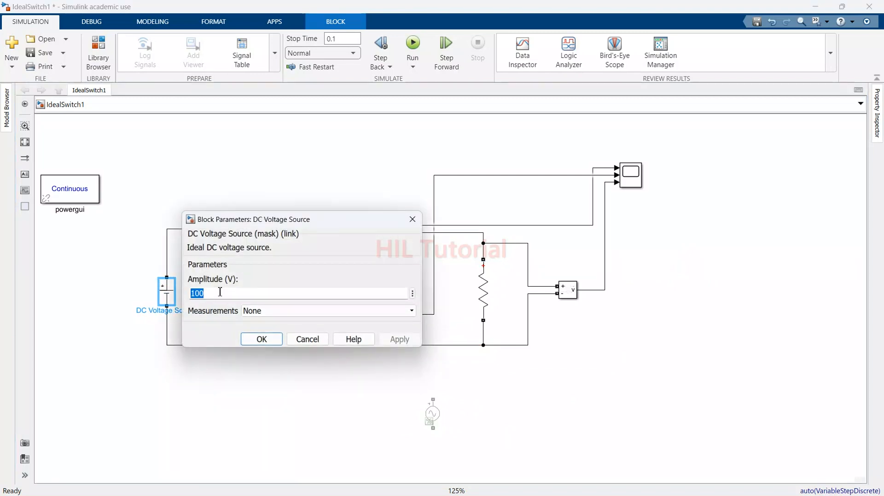
type("0.")
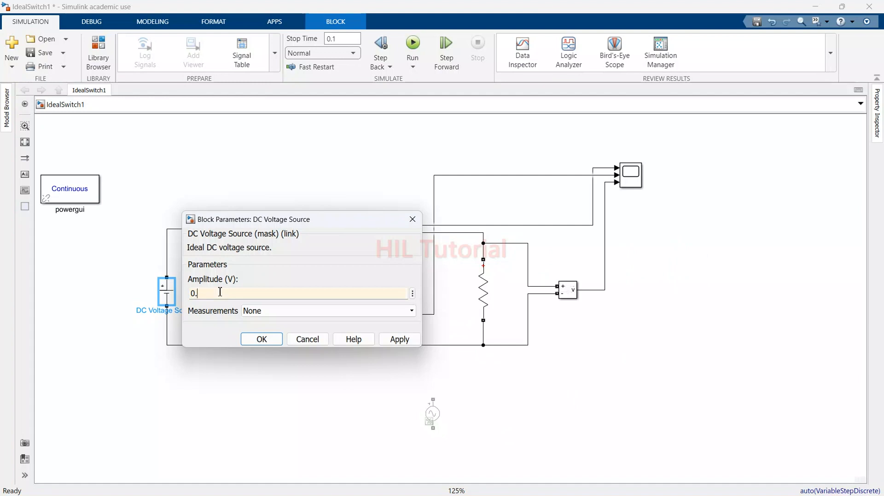
type("6")
key("BackSpace")
type("8")
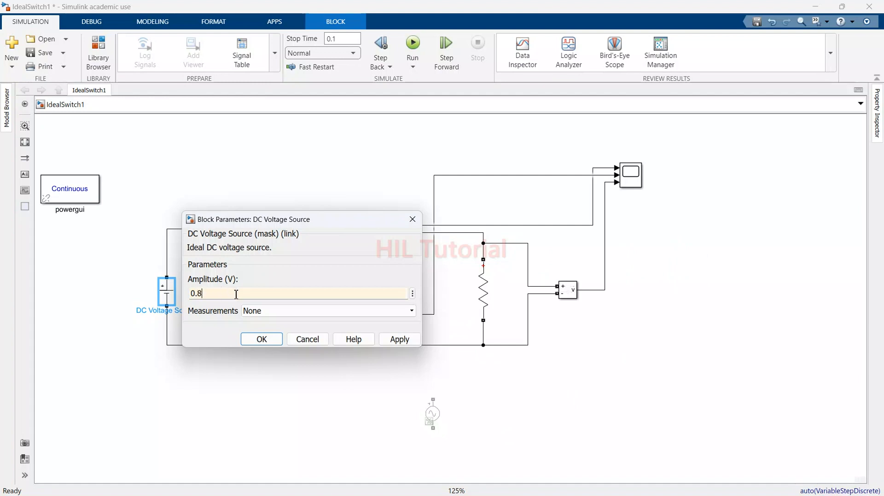
left_click(399, 341)
left_click(263, 340)
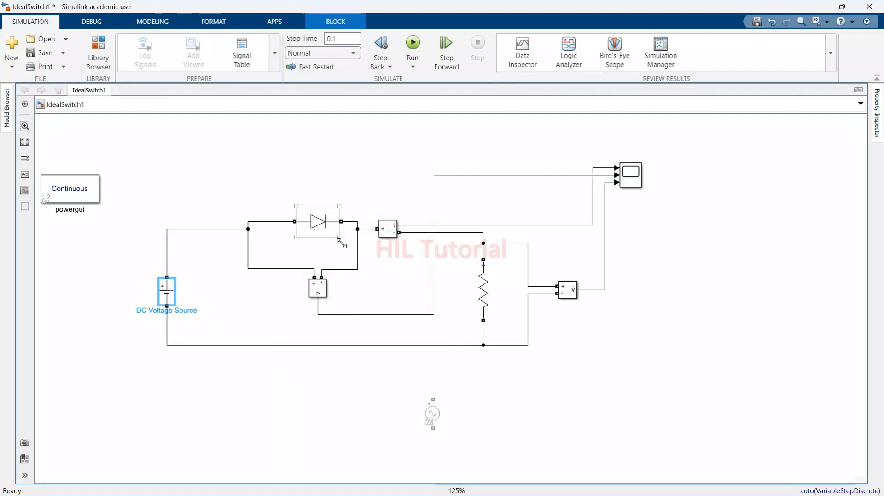
- Run the simulation with the DC source, examine the autoscaled Scope traces and close the Scope
left_click(414, 44)
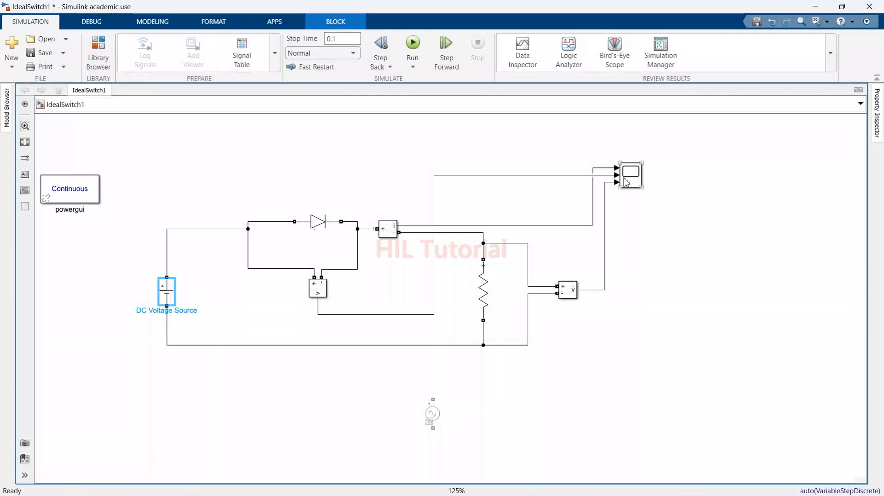
double_click(627, 180)
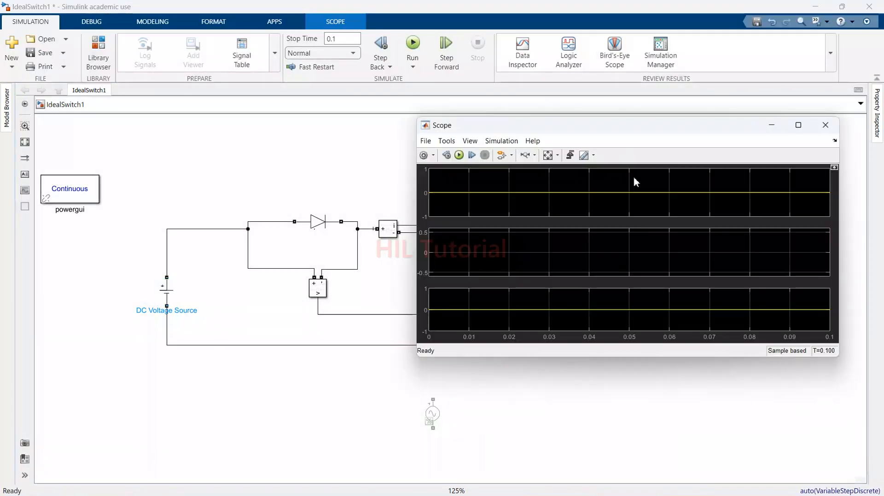
left_click(548, 155)
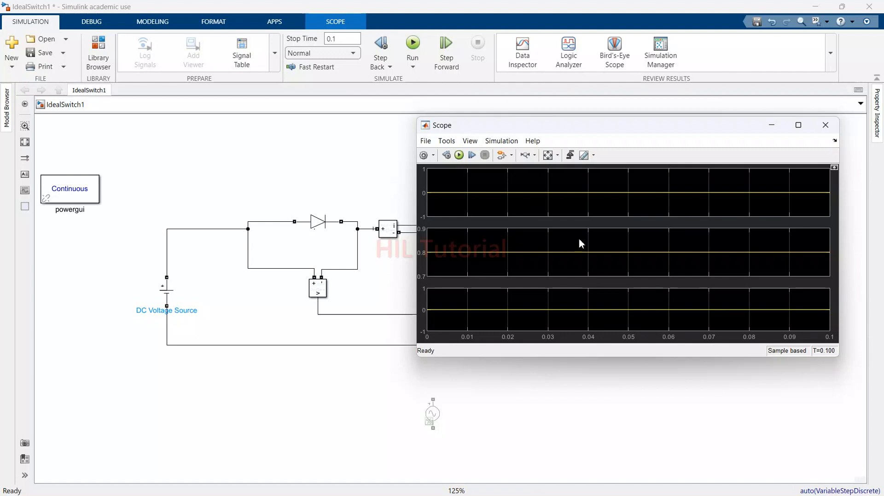
left_click(824, 124)
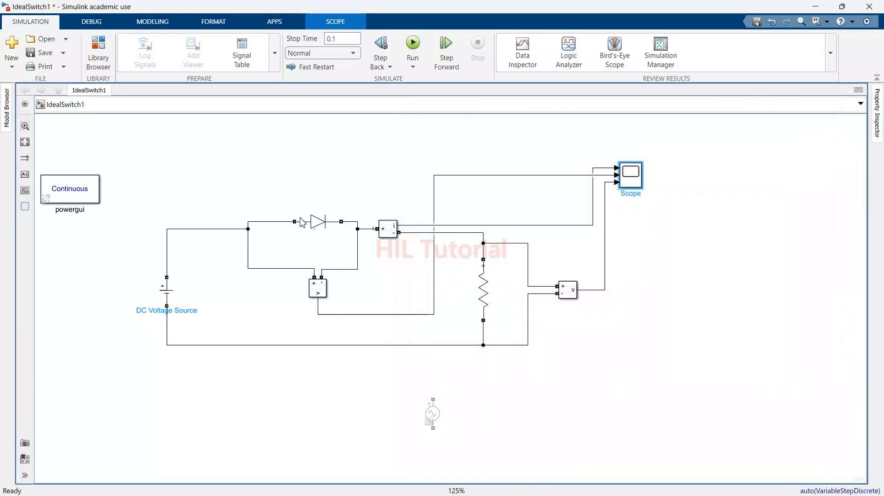
- Set the DC Voltage Source's amplitude to 10 V
double_click(168, 295)
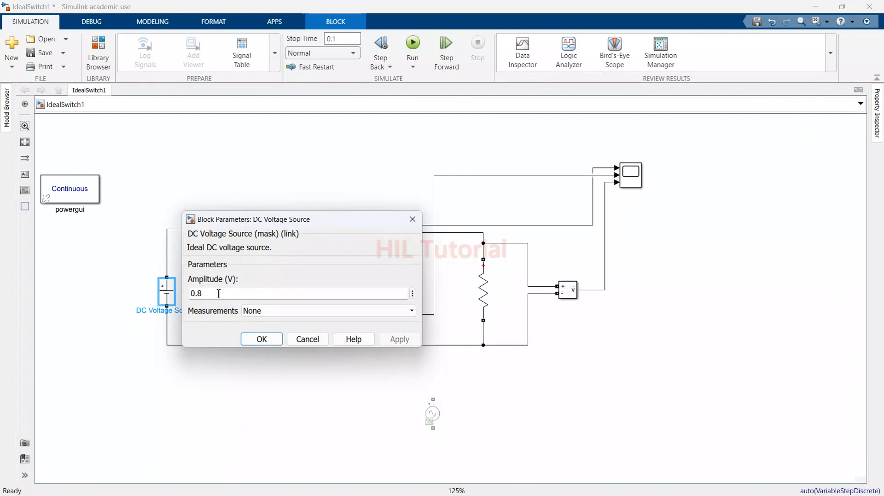
double_click(218, 293)
type("10")
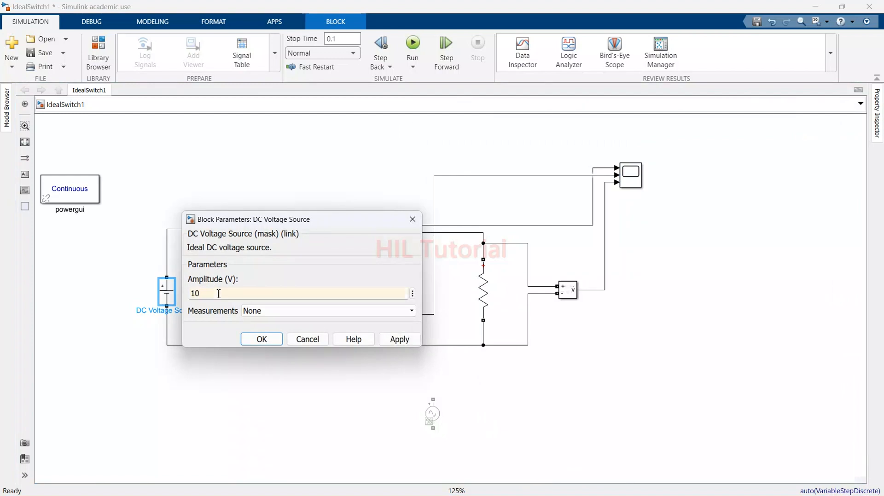
key("Return")
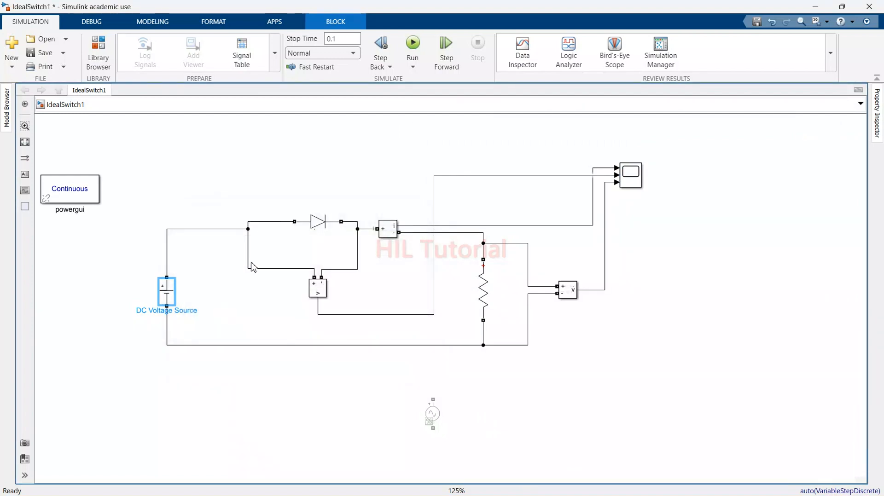
- Run the simulation with the raised DC amplitude, autoscale and examine the Scope traces, and close the Scope
left_click(412, 49)
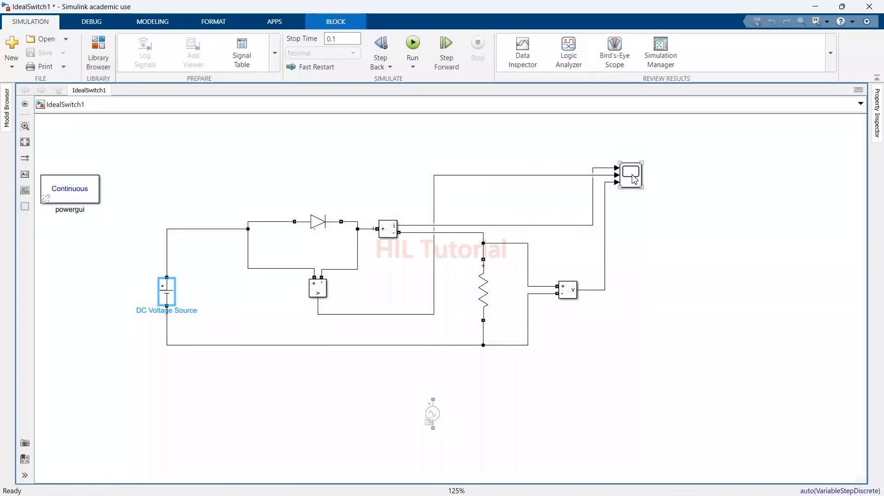
double_click(631, 176)
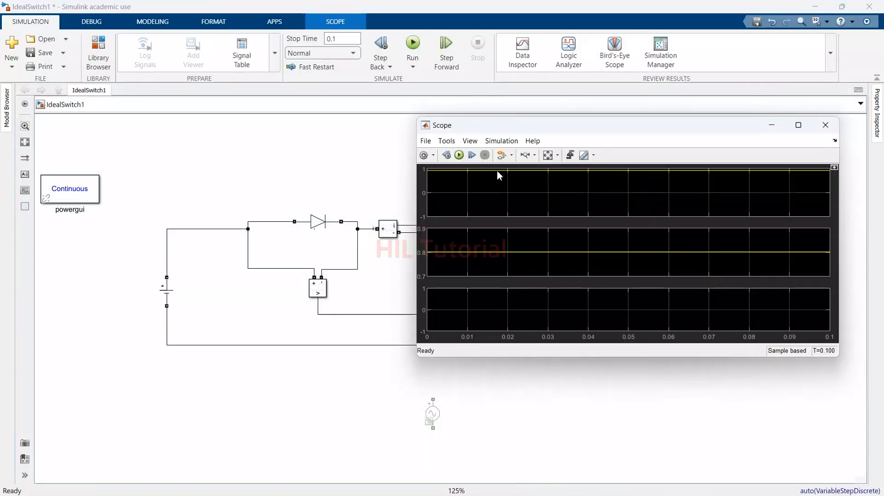
left_click(548, 156)
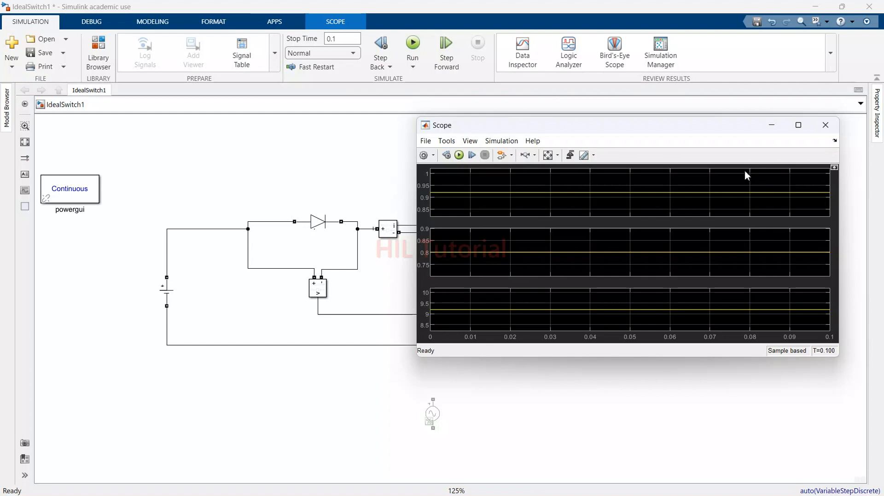
left_click(832, 129)
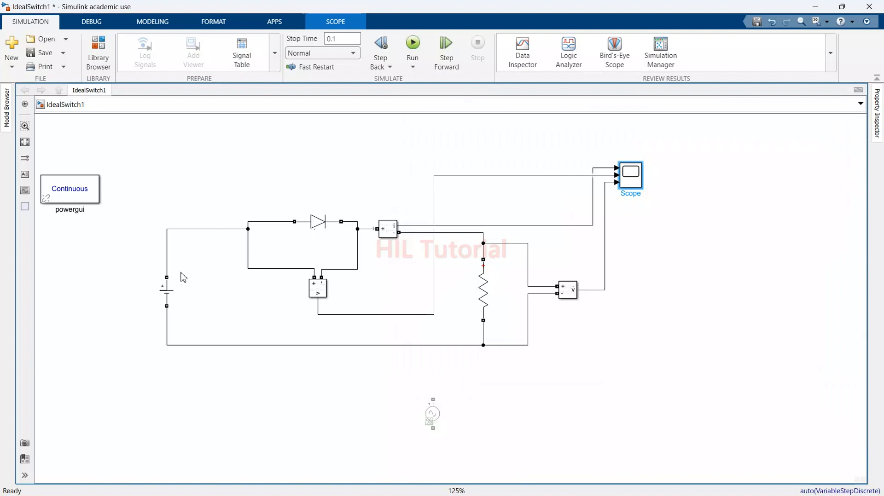
- Replace the DC Voltage Source by deleting it, uncommenting the AC Voltage Source and placing that between the open line ends
left_click(171, 293)
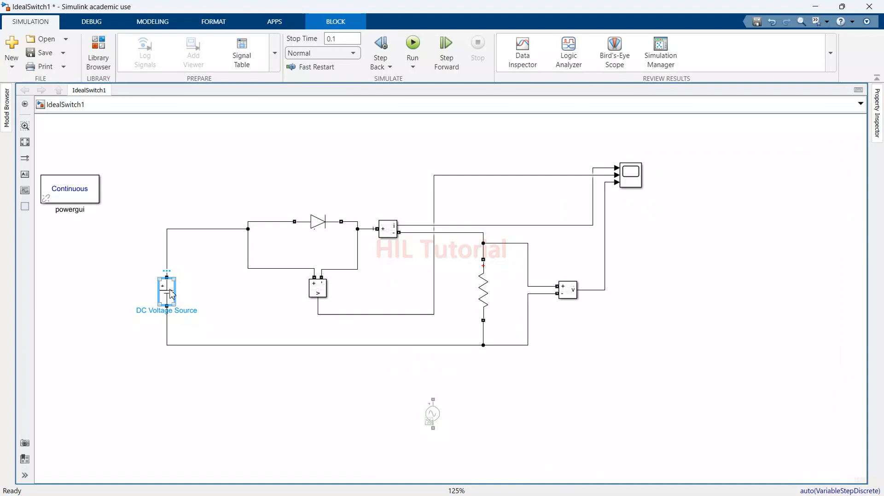
key("Delete")
left_click(433, 419)
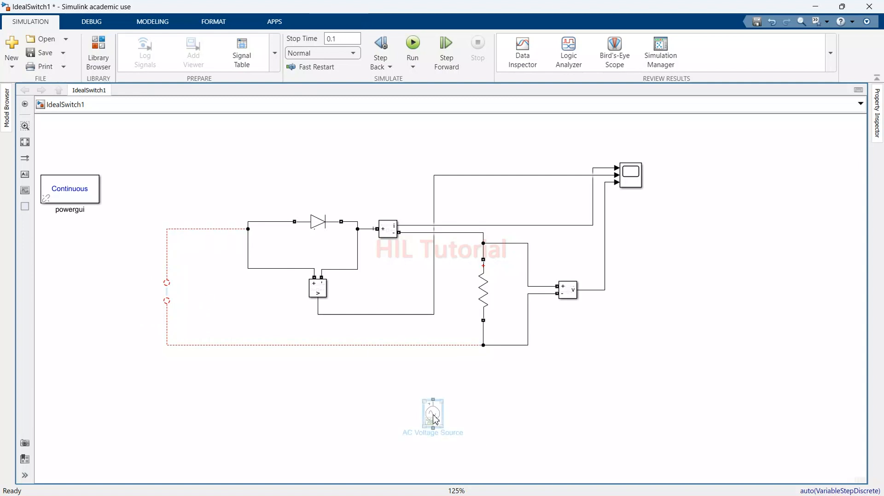
right_click(435, 419)
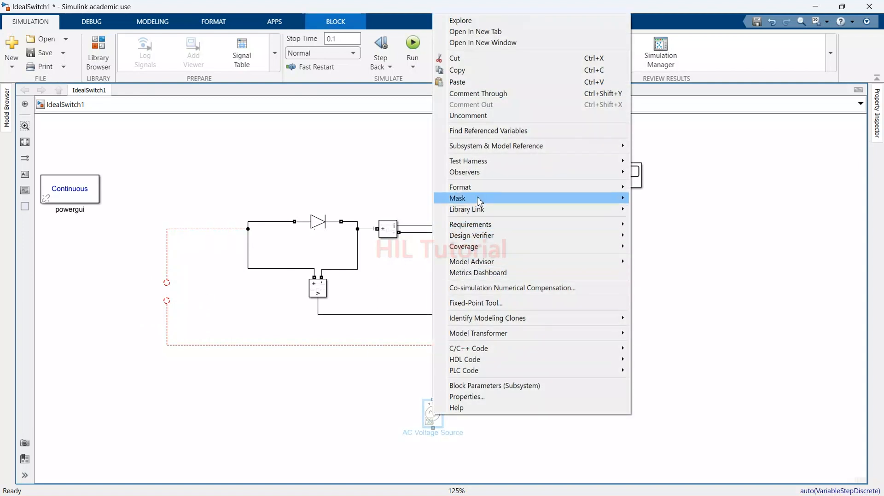
left_click(483, 95)
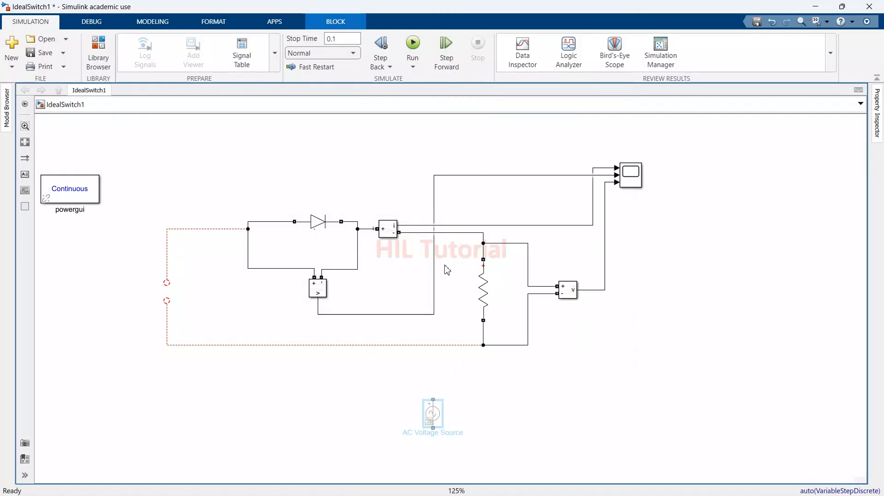
right_click(429, 415)
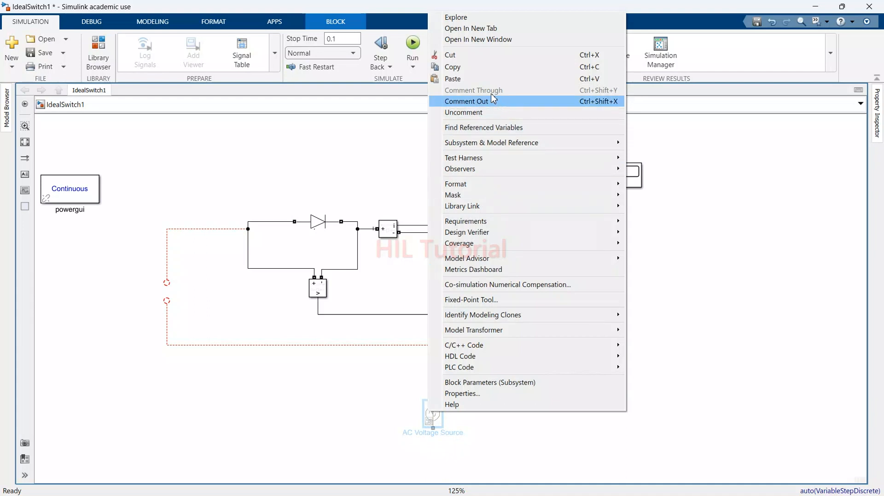
left_click(479, 112)
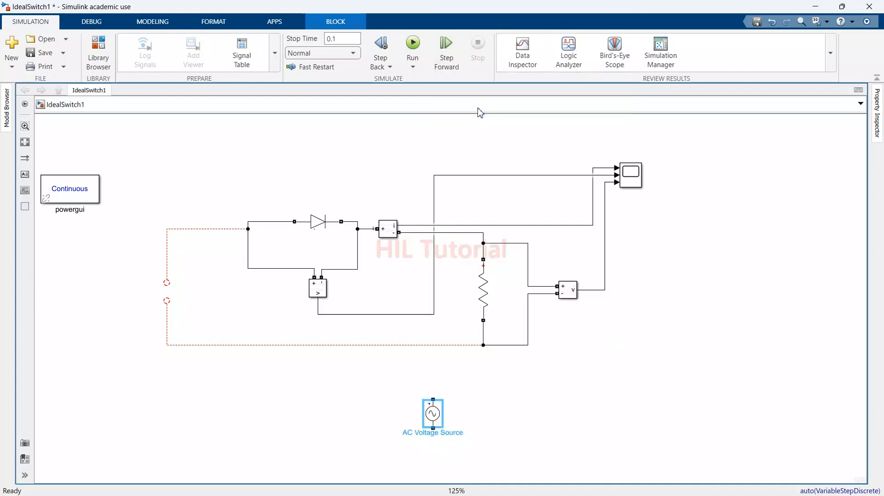
left_click_drag(436, 417, 169, 286)
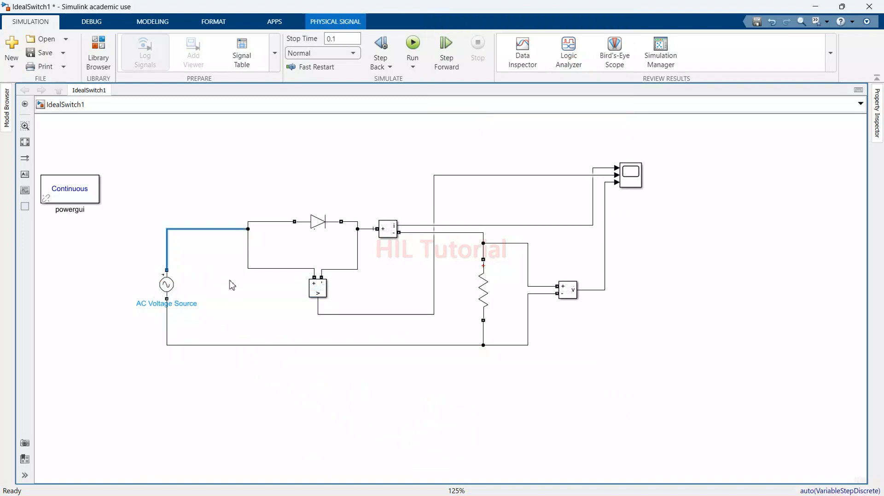
left_click(231, 286)
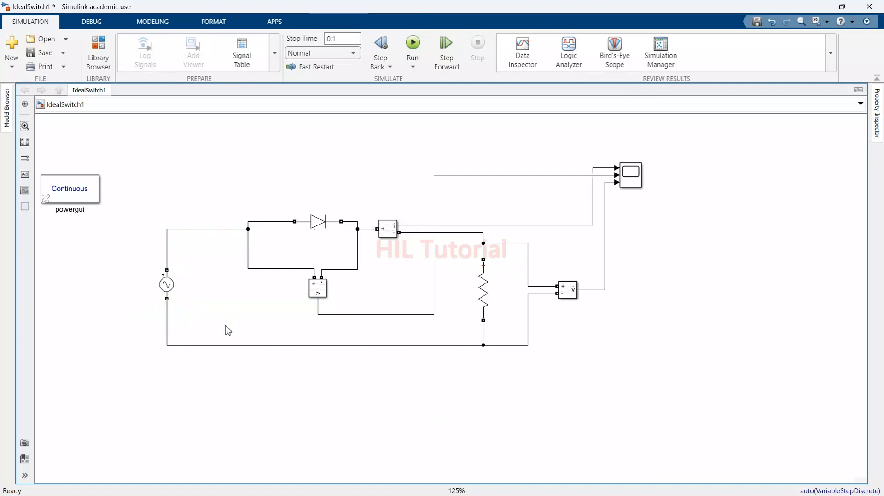
- Set the AC Voltage Source's peak amplitude to 100 V
left_click(170, 288)
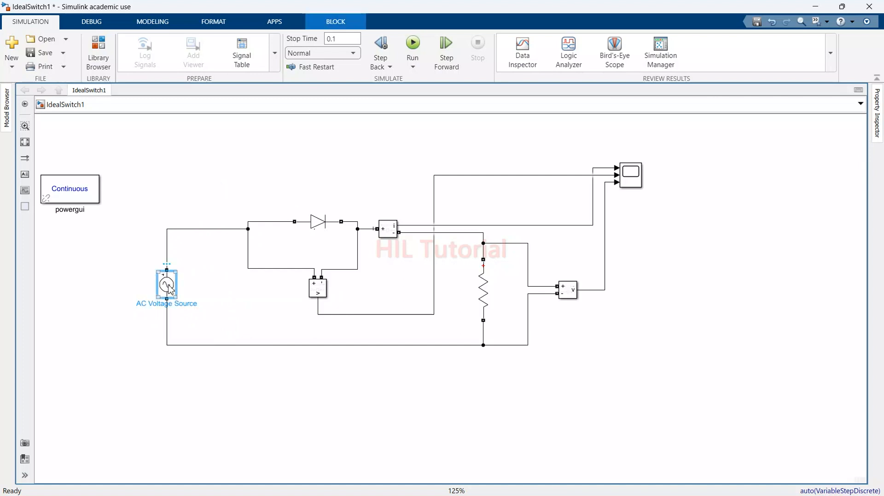
double_click(169, 289)
double_click(280, 252)
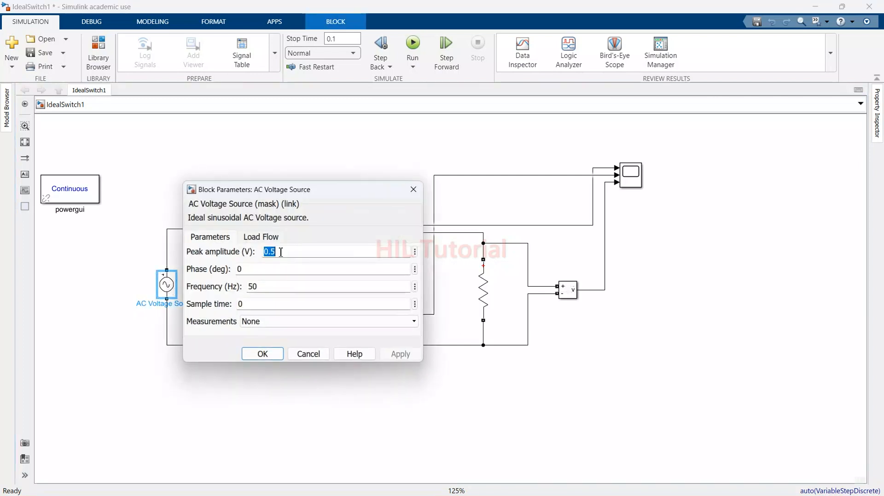
type("100")
key("Return")
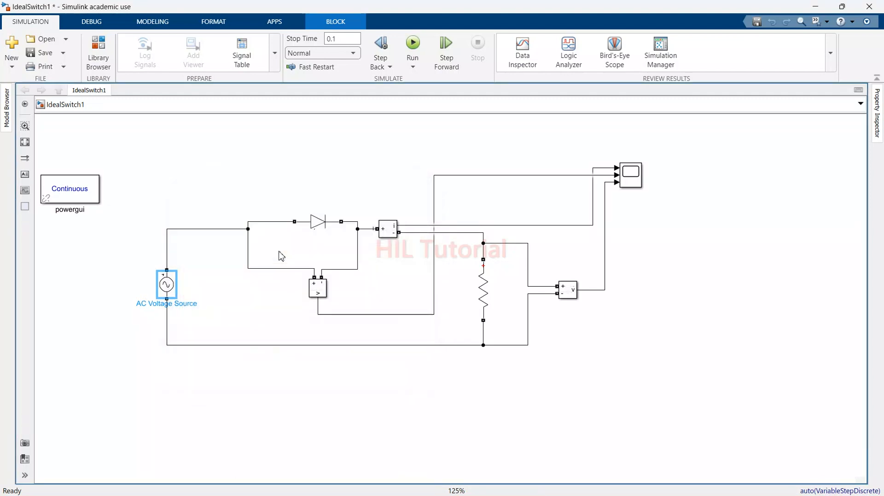
- Check the block parameters of the Series RLC Branch load and the Diode
left_click(484, 292)
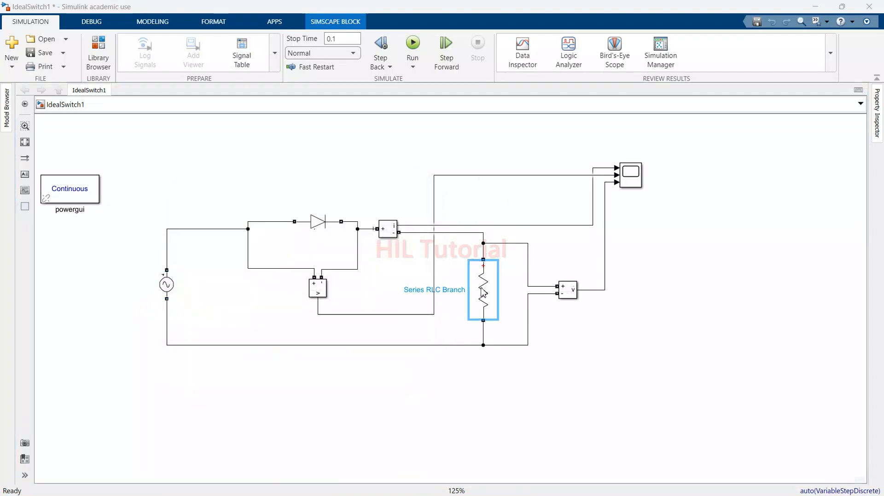
double_click(483, 292)
left_click(735, 200)
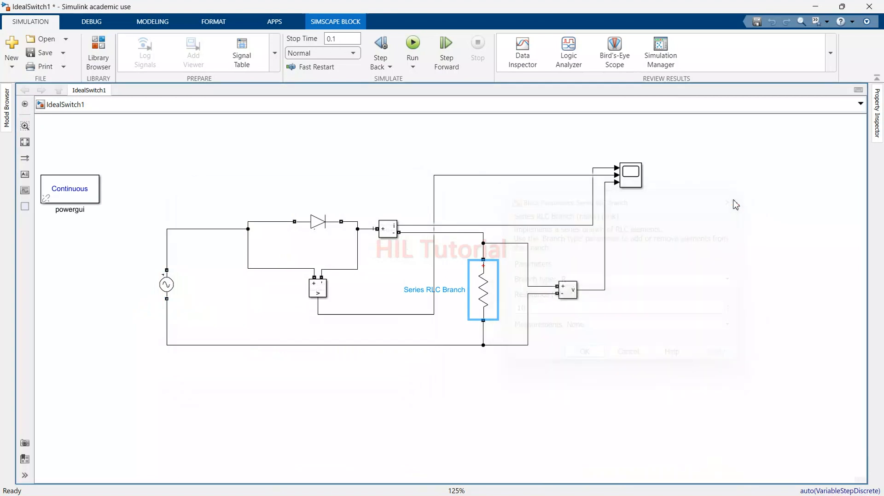
left_click(318, 222)
double_click(318, 222)
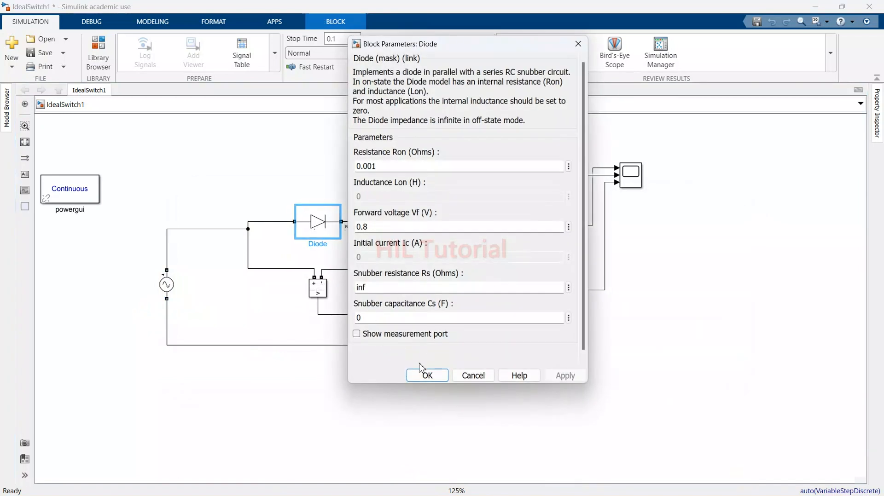
left_click(427, 375)
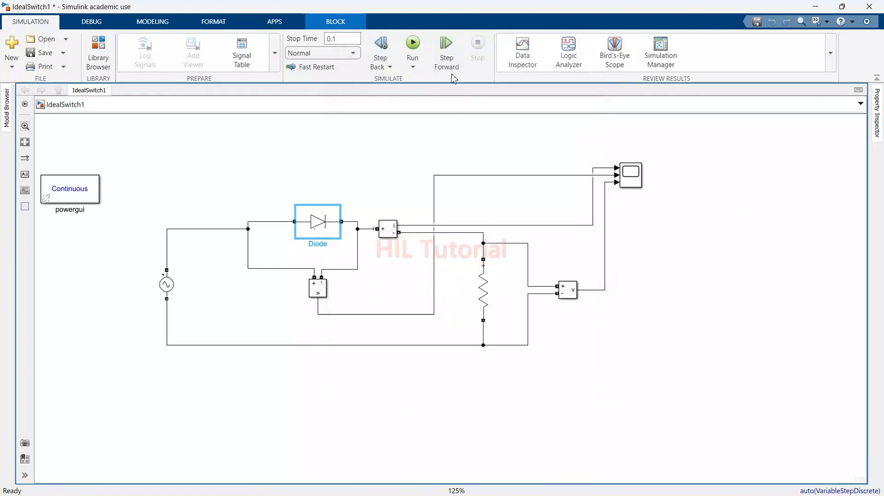
- Run the simulation with the AC source, autoscale and examine the Scope traces, and close the Scope
left_click(413, 45)
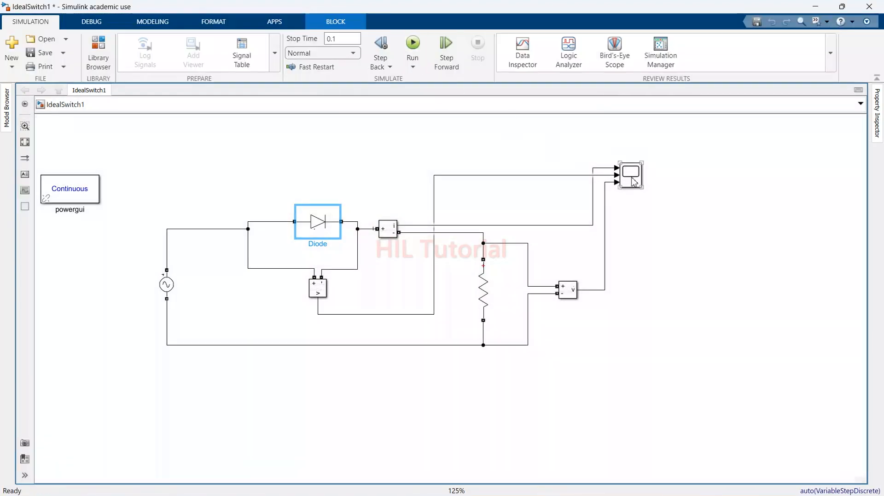
double_click(633, 182)
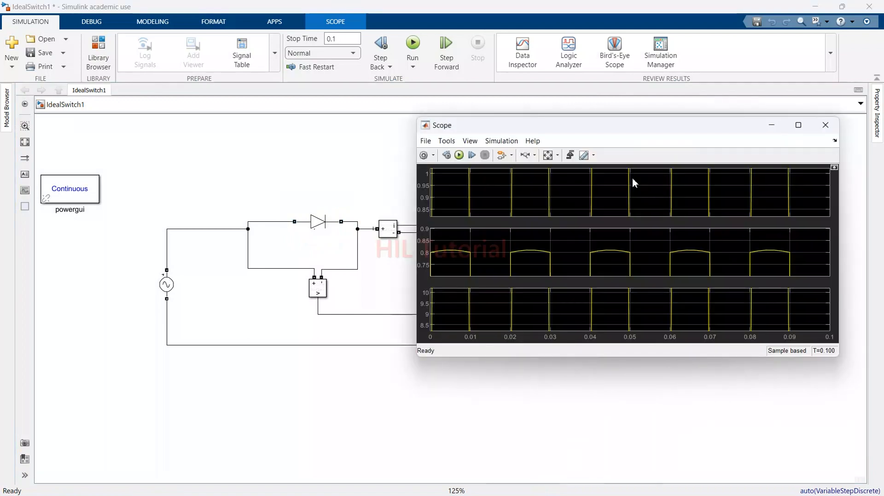
left_click(548, 155)
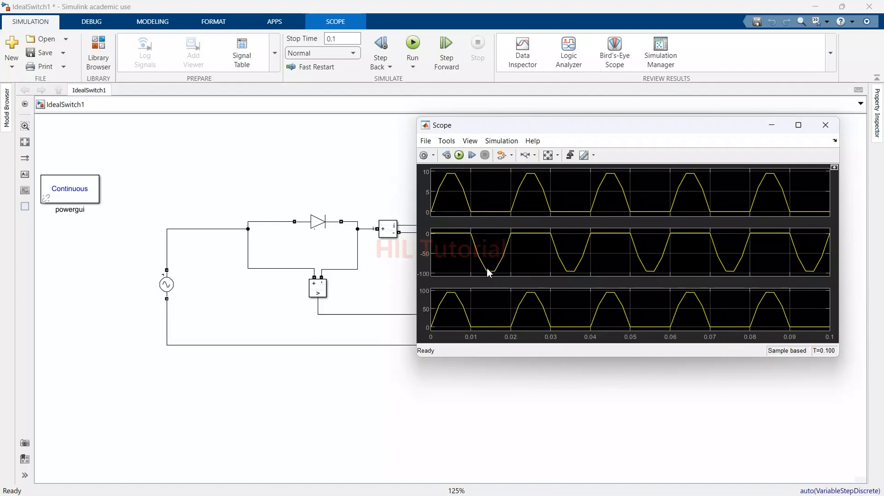
left_click(825, 125)
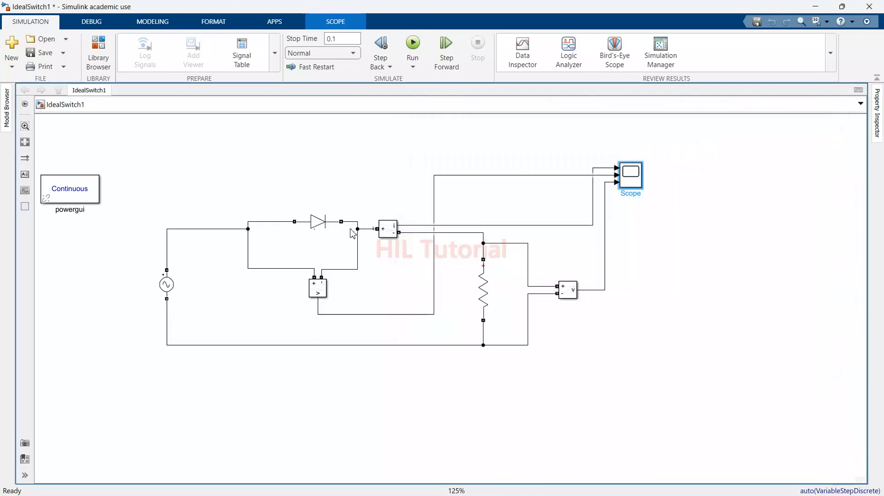
- Set the Diode's snubber resistance Rs to 500 ohms and its snubber capacitance Cs to 250e-6 F
double_click(317, 223)
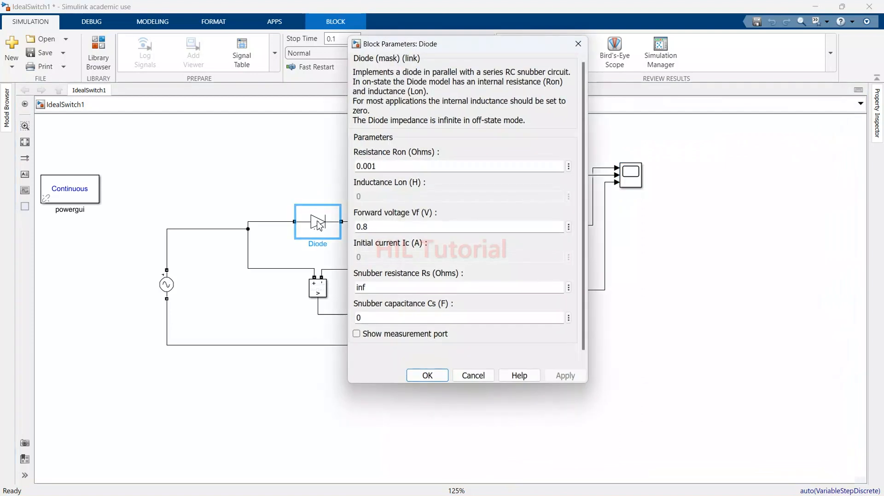
double_click(378, 291)
type("500")
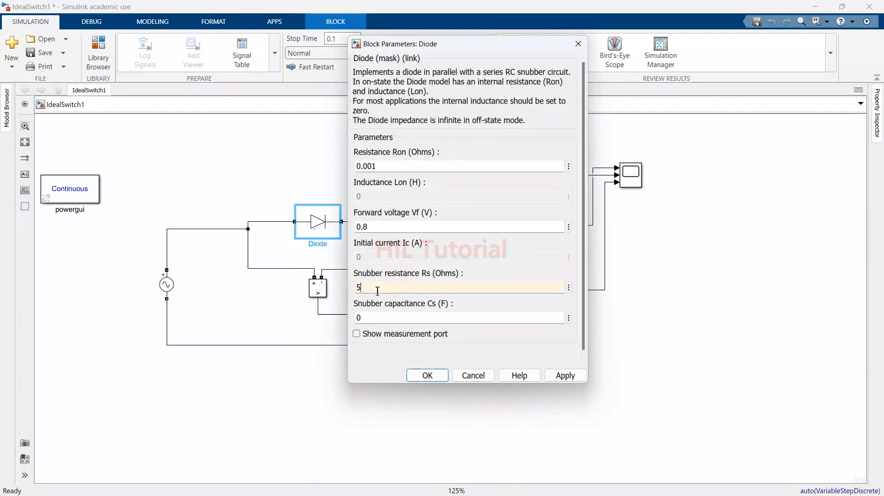
double_click(373, 322)
type("250")
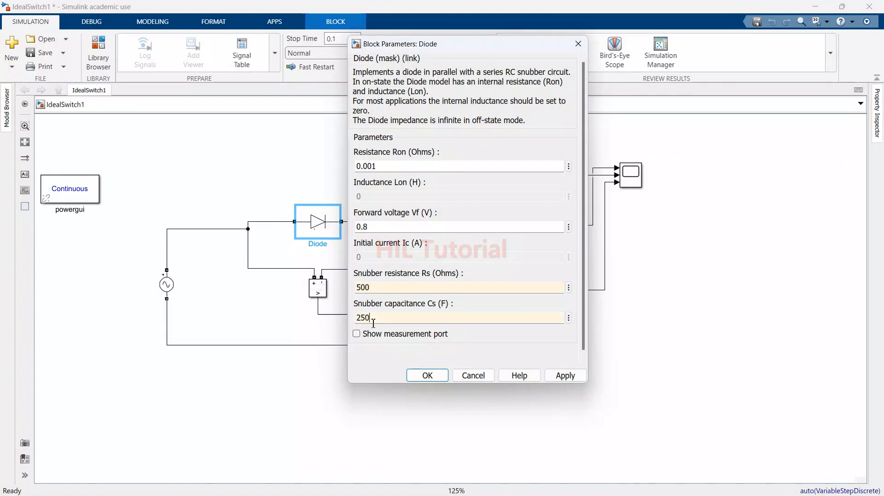
type("-6")
key("Left")
key("Left")
type("e")
left_click(376, 324)
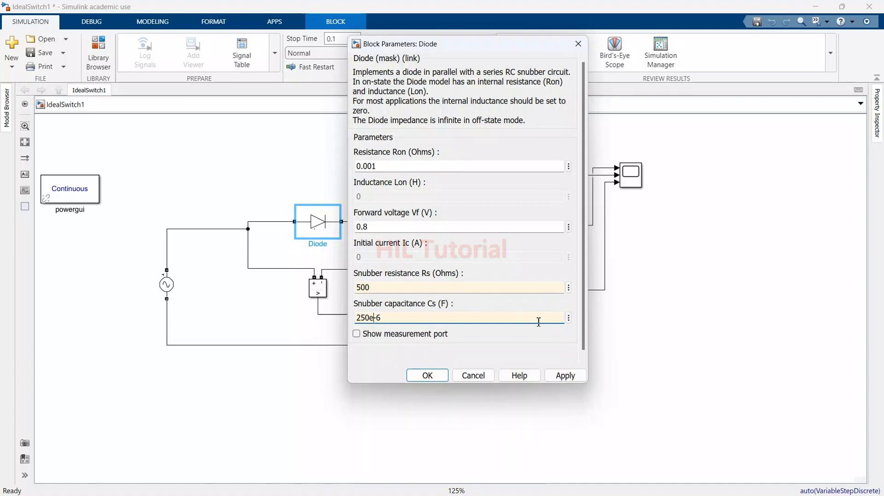
left_click(562, 377)
left_click(427, 375)
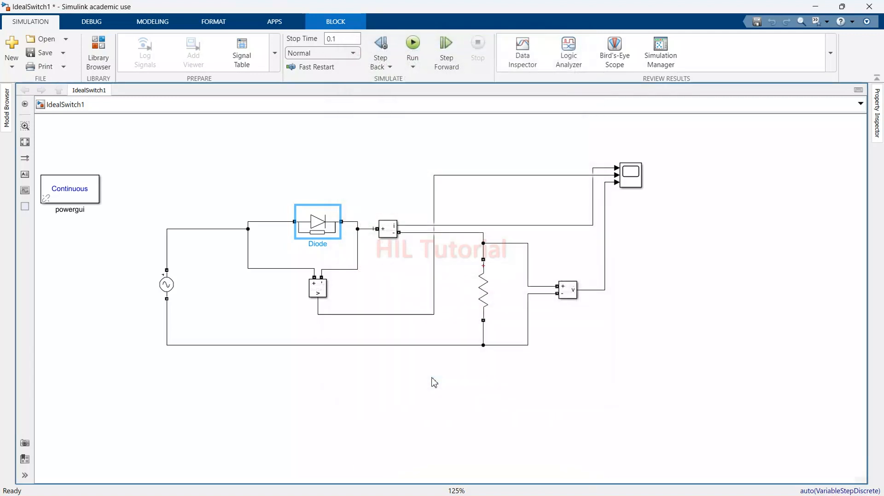
- Run the simulation with the diode's snubber enabled, examine the current and voltage traces in the Scope and close it
left_click(414, 44)
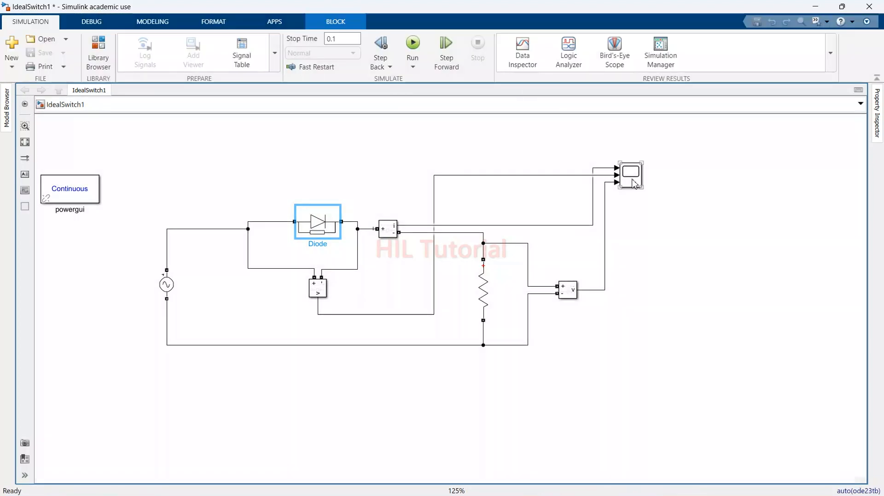
double_click(631, 176)
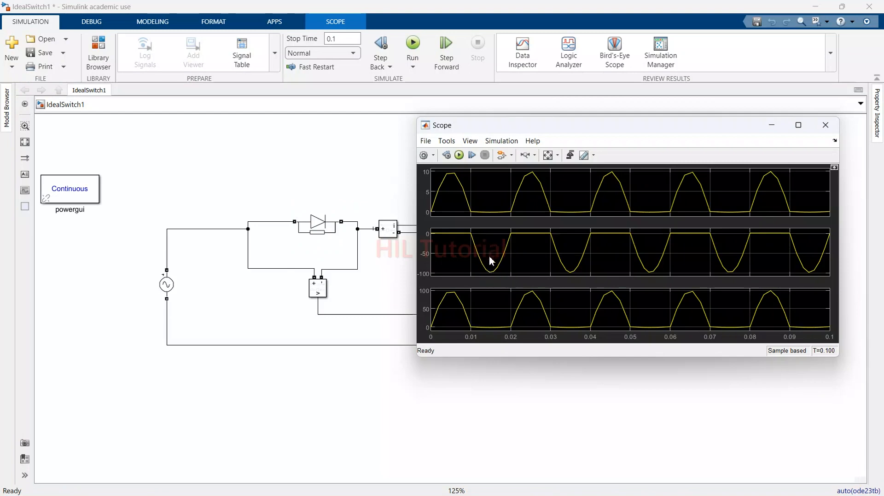
left_click(324, 222)
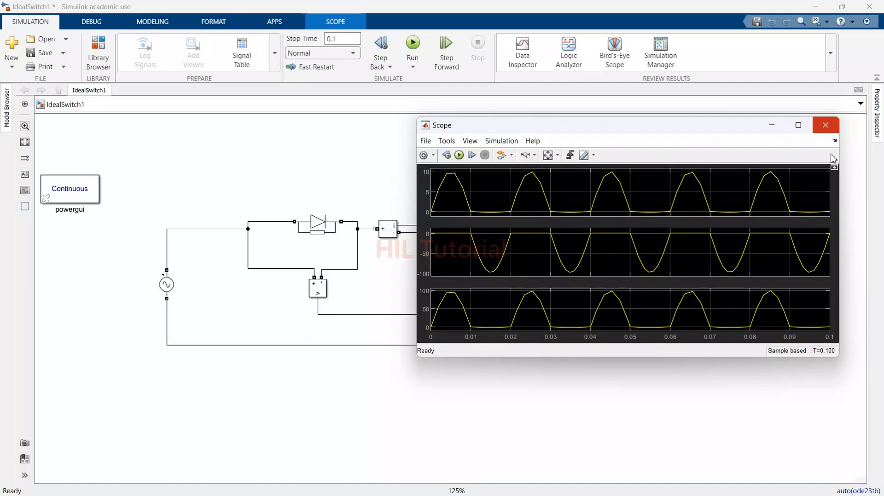
left_click(829, 130)
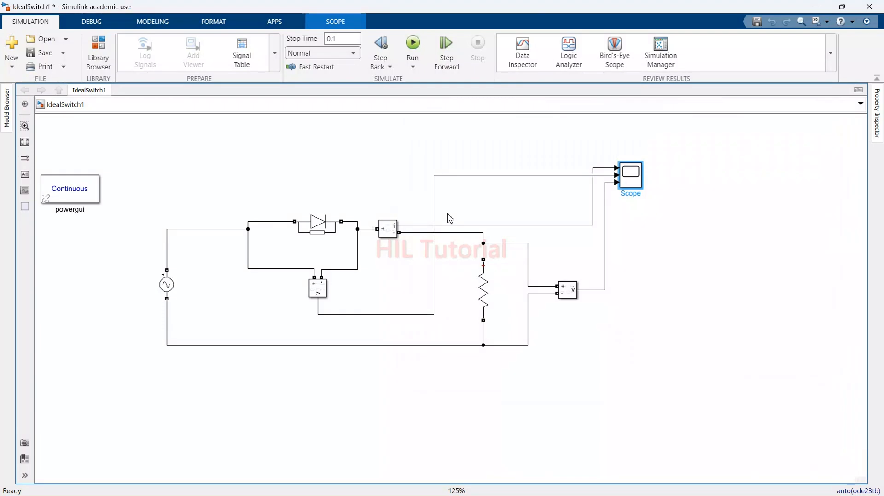
- Change the branch type of the Series RLC Branch load to RL and apply the new parameters
double_click(483, 286)
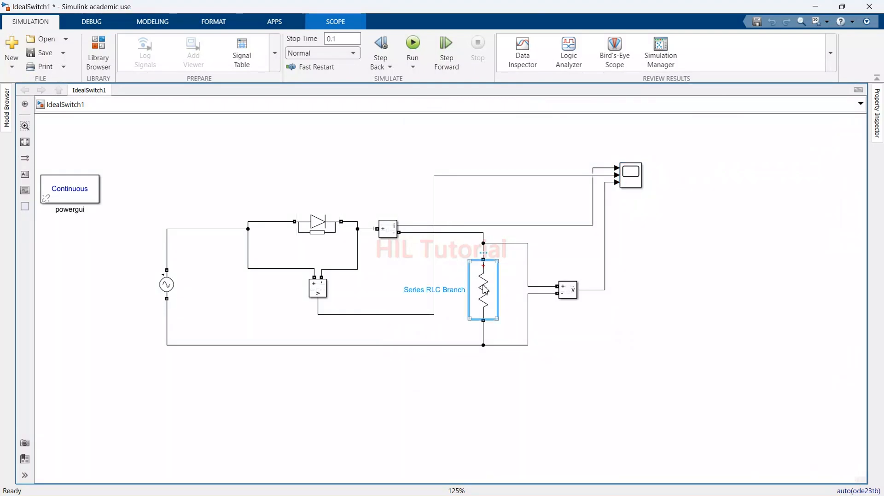
left_click(571, 280)
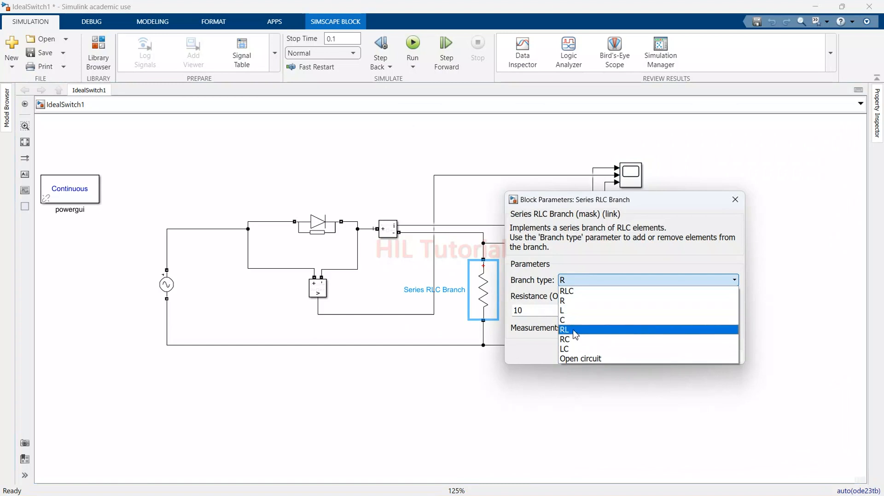
left_click(576, 329)
left_click(722, 401)
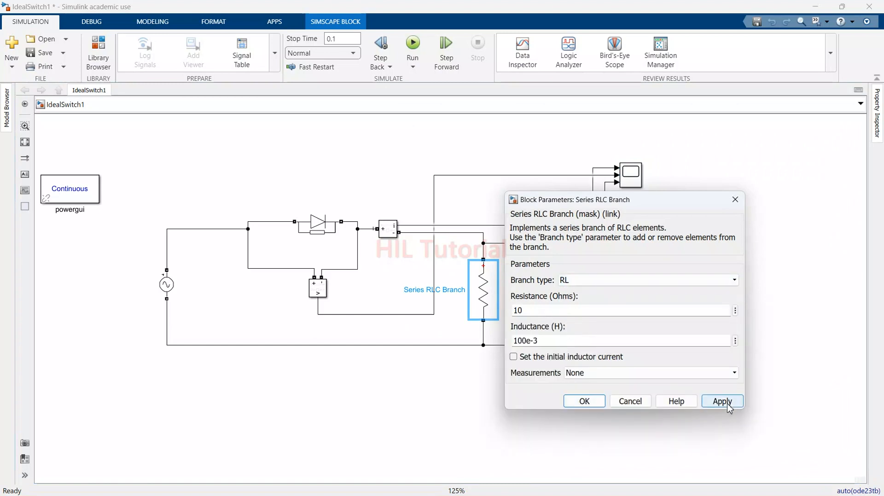
left_click(584, 402)
- Run the simulation with the RL load, open the Scope, autoscale its axes and examine the current and voltage traces
left_click(414, 45)
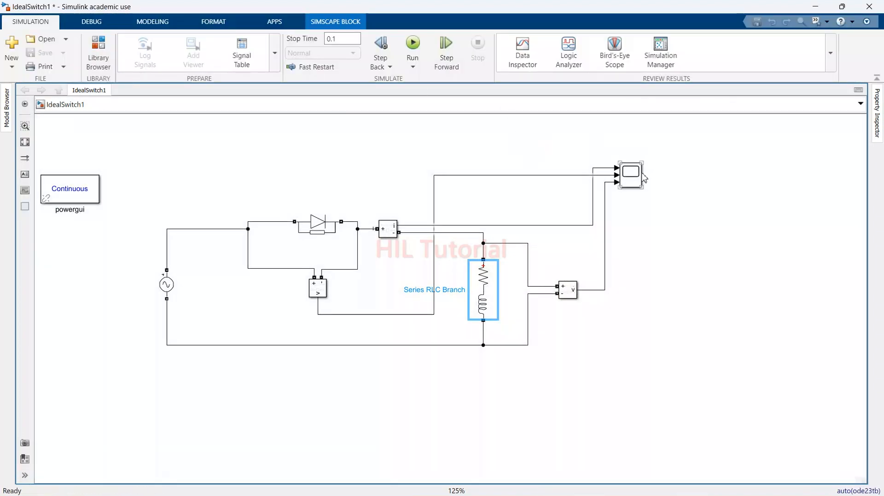
left_click(634, 180)
double_click(635, 180)
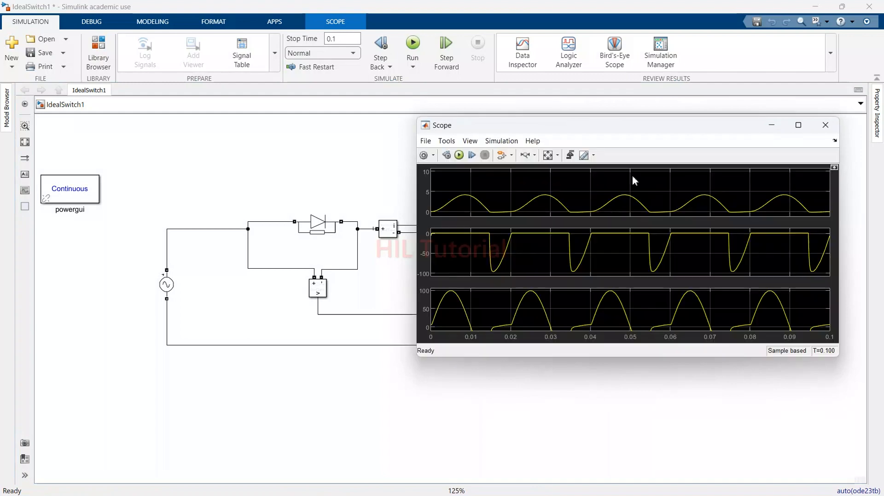
left_click(528, 156)
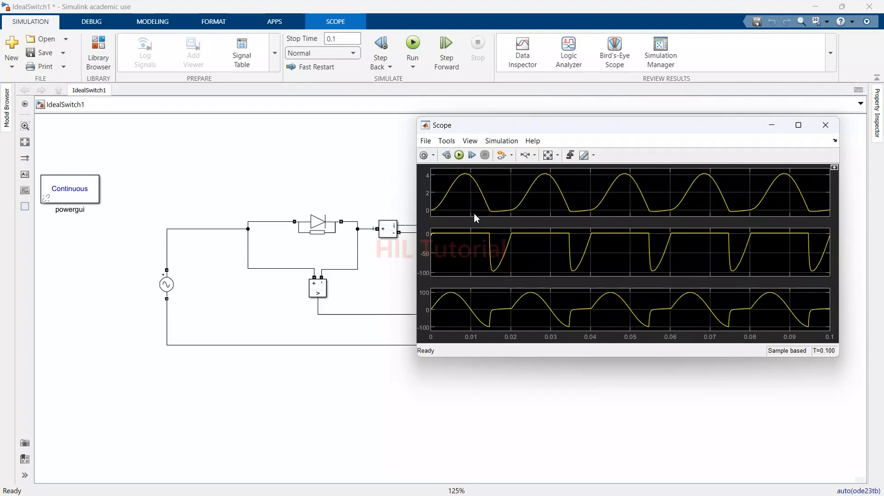
- Disable the Diode's snubber by setting its snubber resistance Rs to inf and its snubber capacitance Cs to 0
left_click(324, 227)
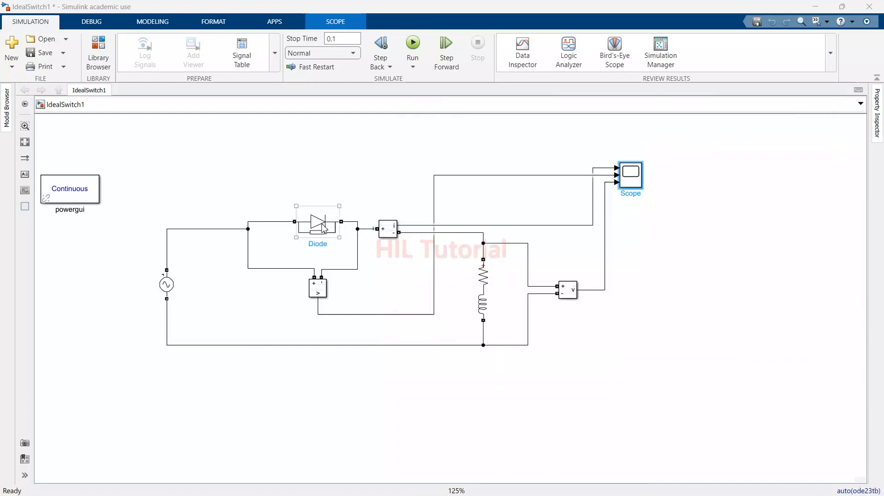
double_click(324, 227)
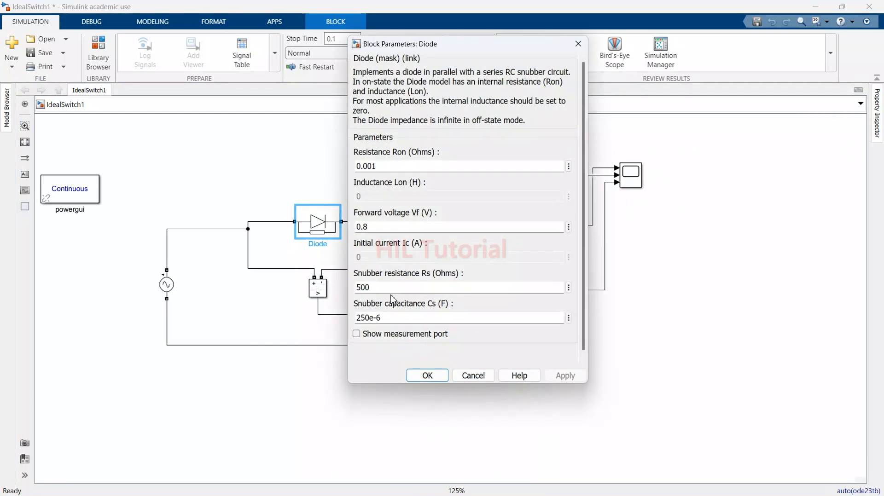
double_click(390, 288)
type("iinf")
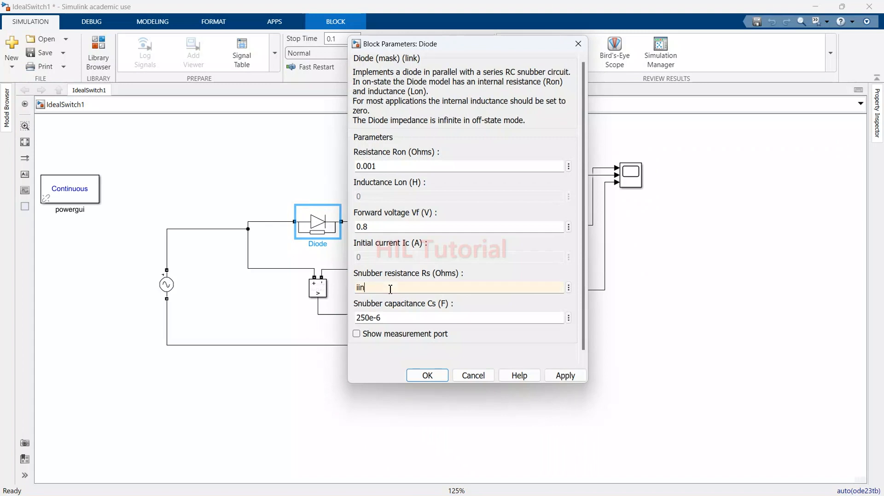
key("BackSpace")
key("BackSpace")
key("BackSpace")
type("nf")
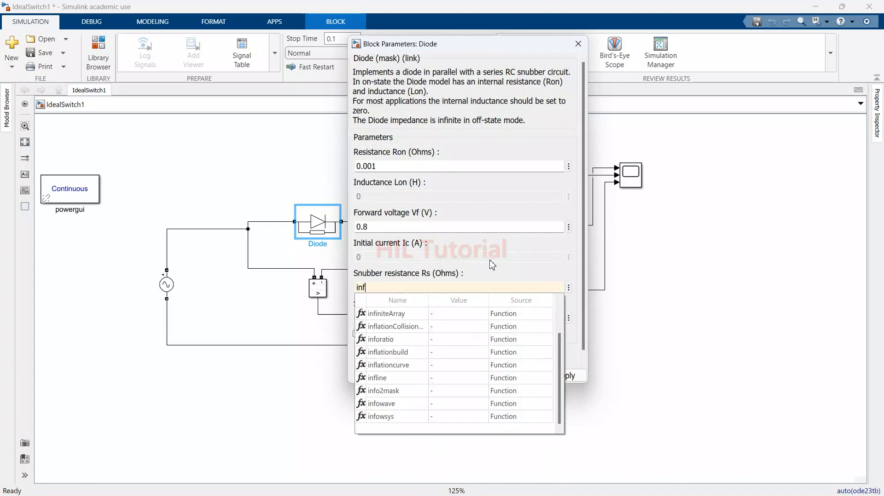
double_click(385, 318)
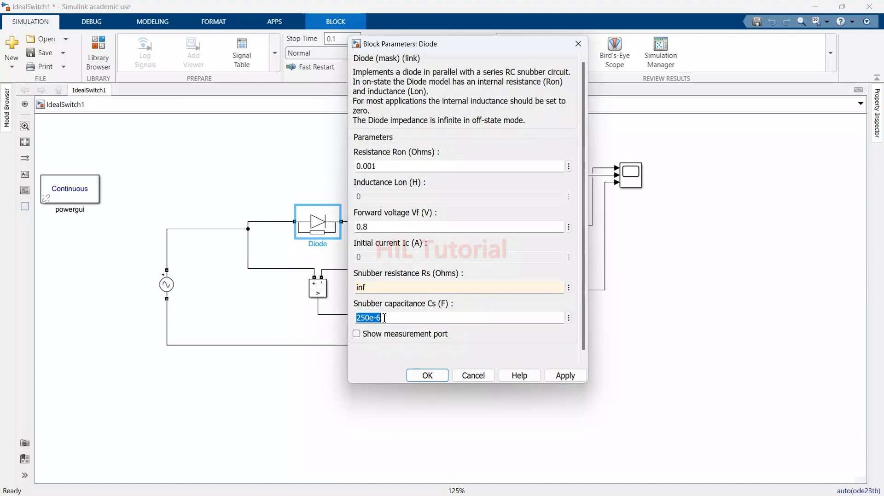
type("0")
left_click(560, 377)
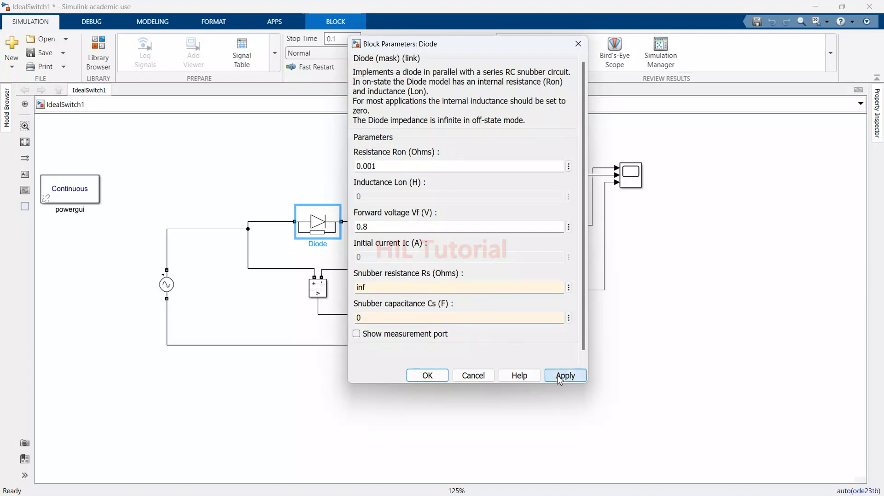
left_click(427, 376)
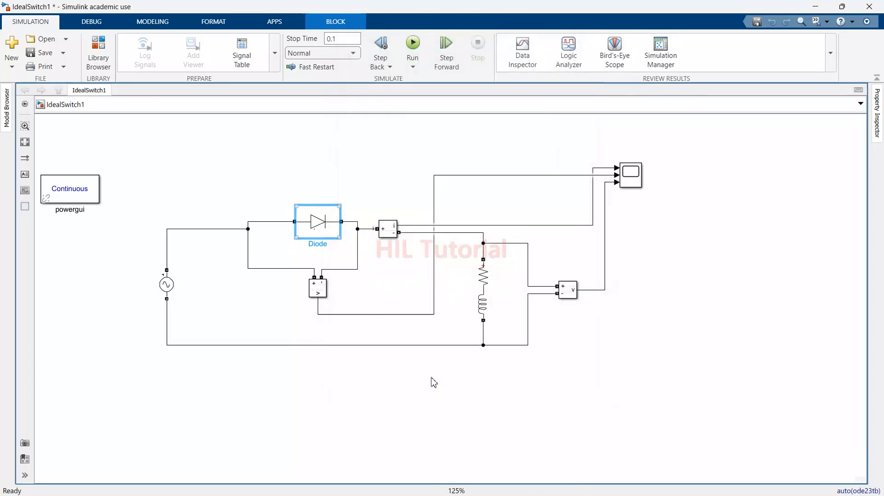
- Run the simulation with the RL load and no diode snubber, and autoscale and examine the Scope traces
left_click(413, 46)
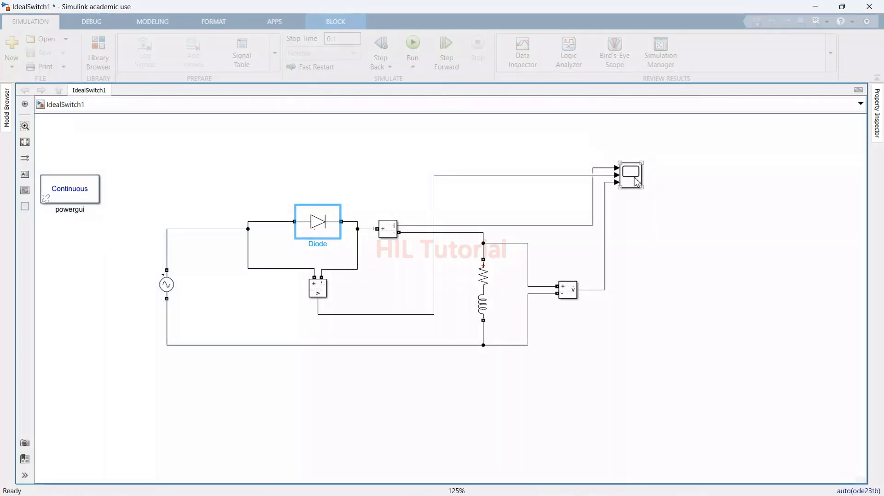
double_click(636, 180)
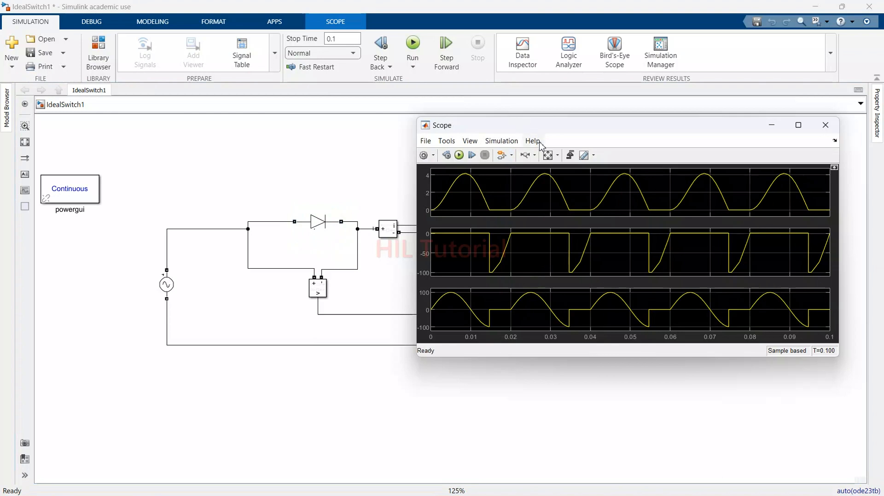
left_click(548, 156)
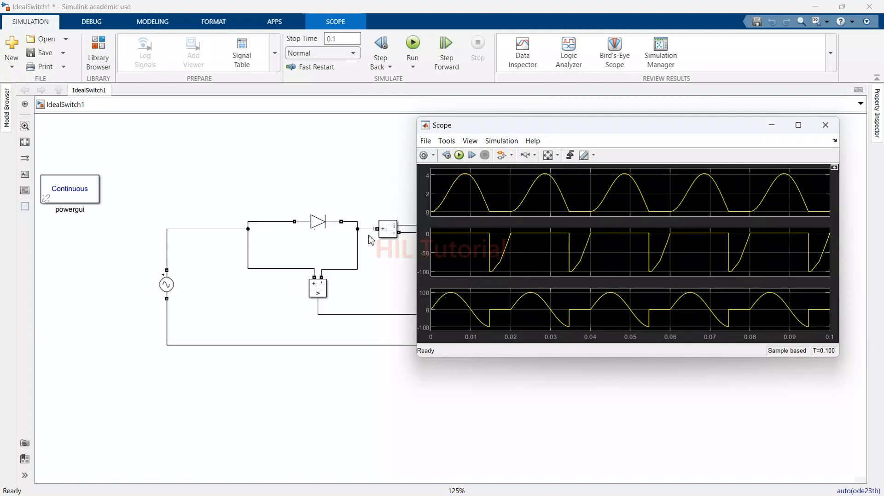
- Re-enable the Diode's snubber with a resistance Rs of 500 ohms and a capacitance Cs of 250e-6 F
left_click(318, 223)
double_click(318, 223)
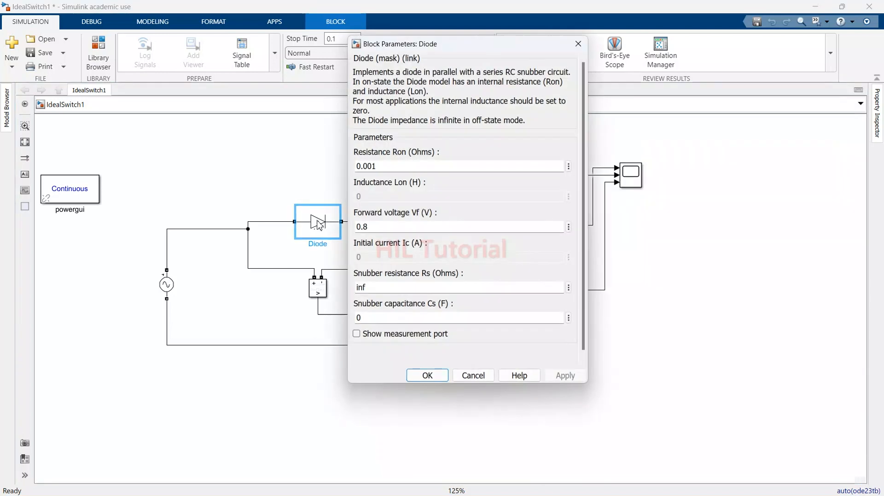
double_click(379, 287)
type("500")
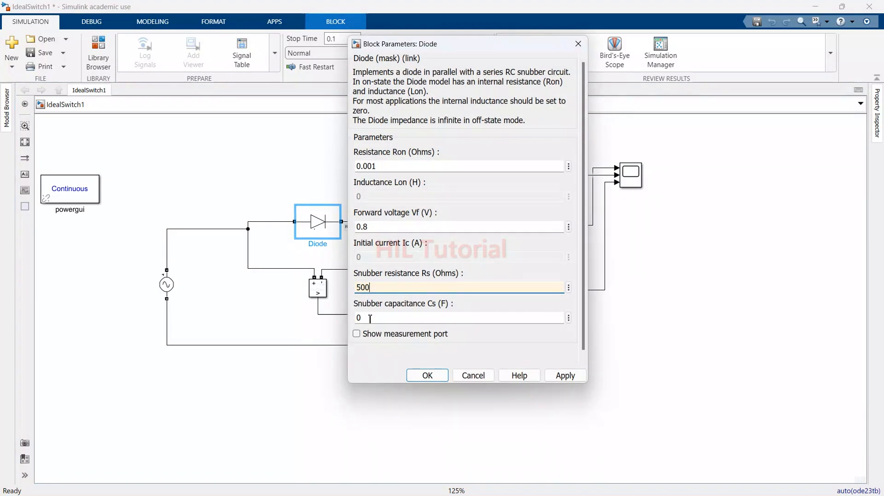
double_click(370, 319)
type("25")
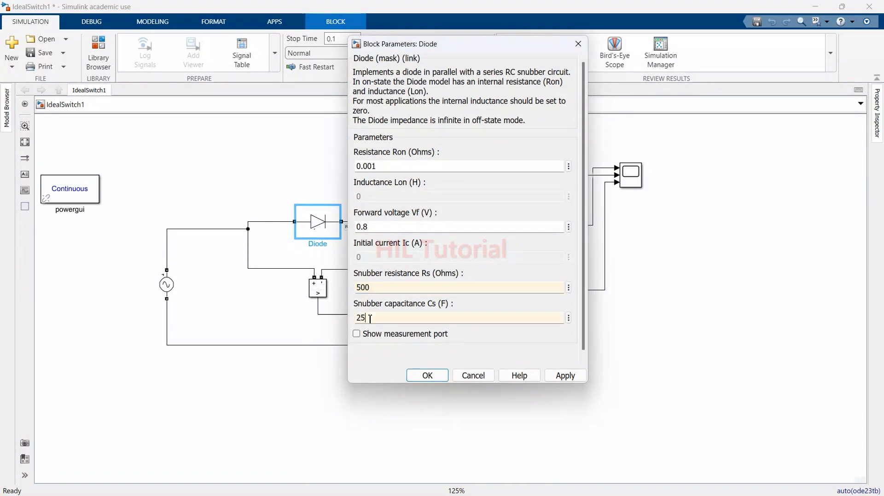
type("0e-6")
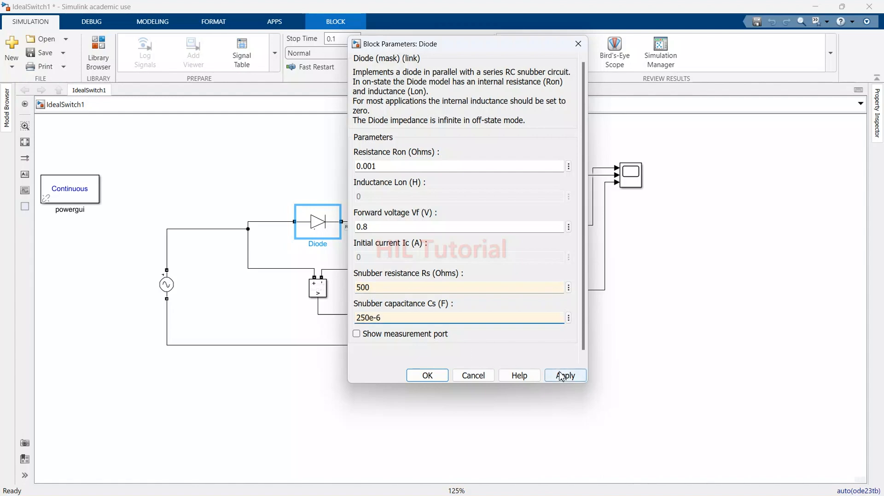
left_click(561, 375)
left_click(427, 375)
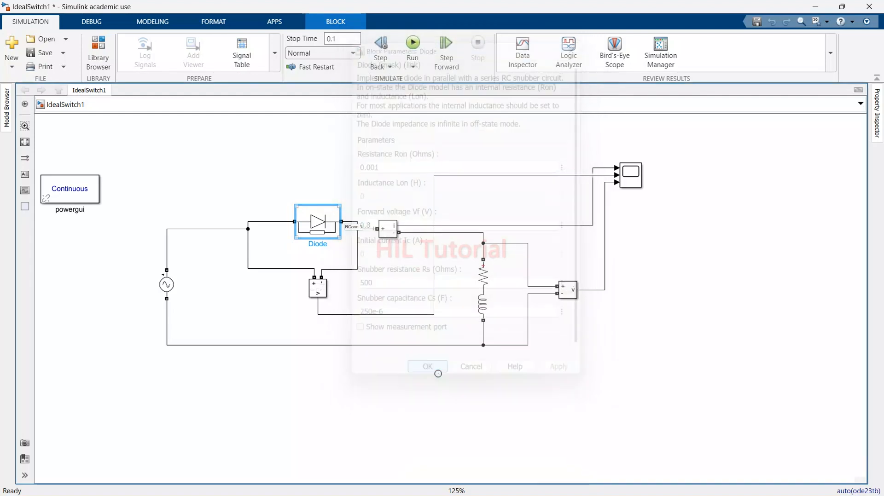
- Rerun the simulation with the RL load and the snubber restored, examine the Scope traces, close the Scope and clear the selection
left_click(413, 44)
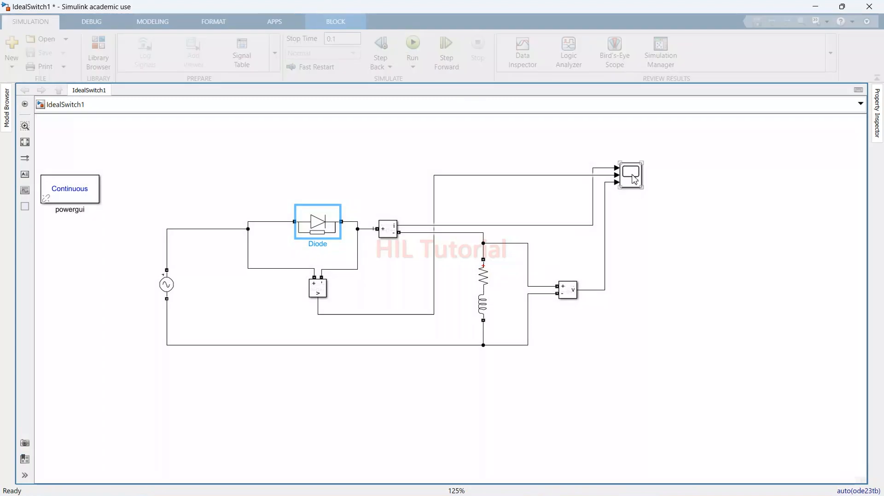
double_click(633, 178)
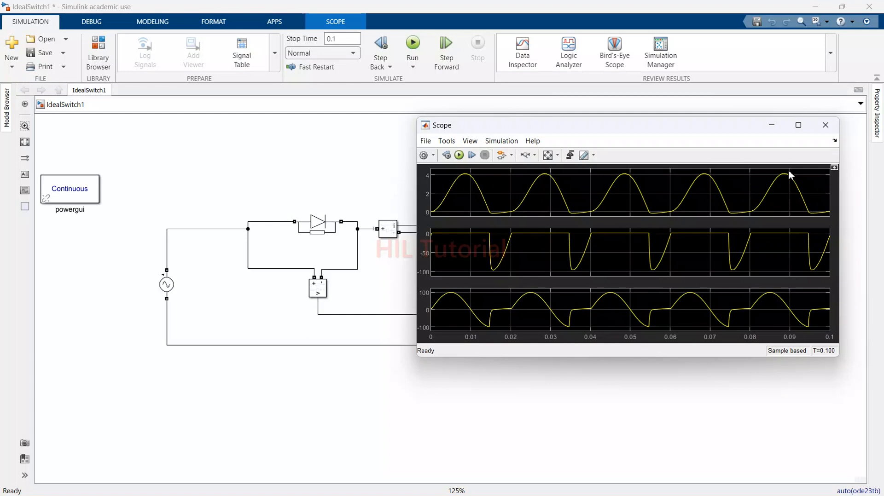
left_click(825, 131)
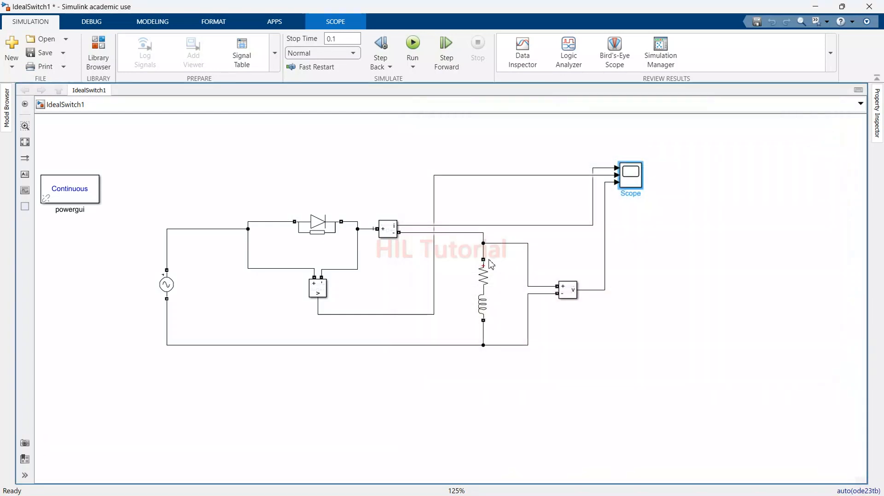
left_click(461, 300)
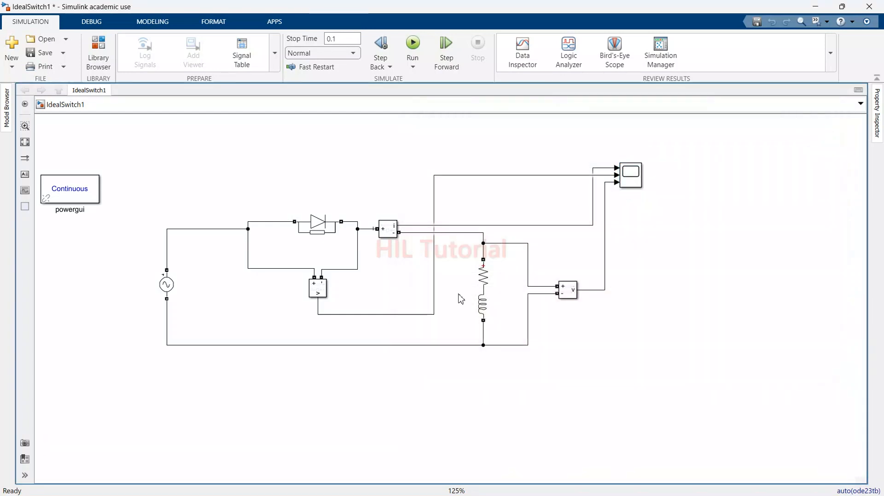